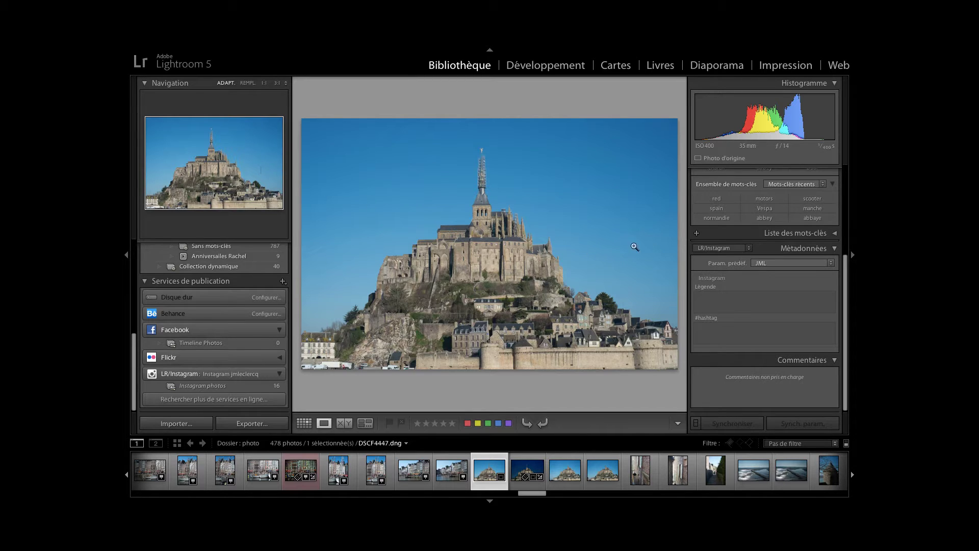
# Step: Show the 'Par défaut' metadata fields and return to the Library thumbnail grid
pyautogui.click(733, 249)
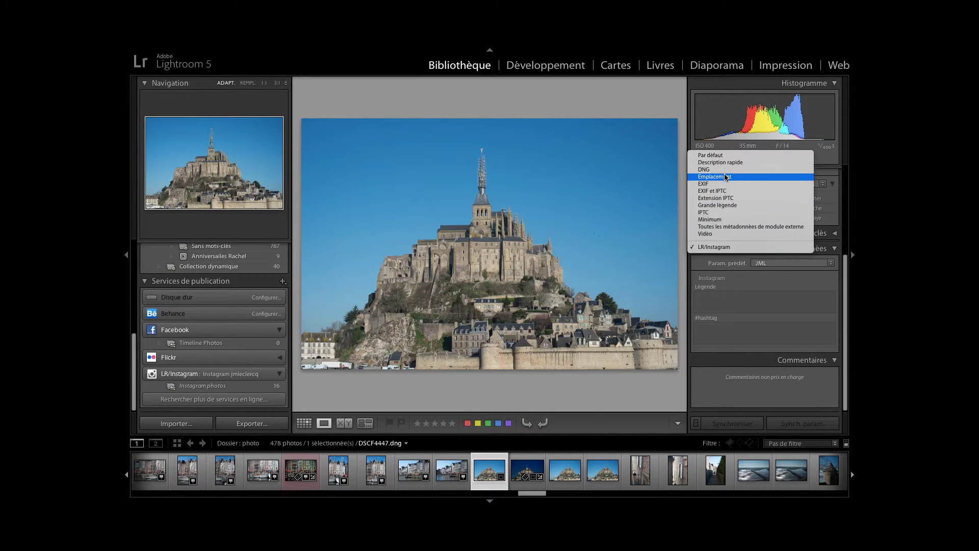
pyautogui.click(722, 156)
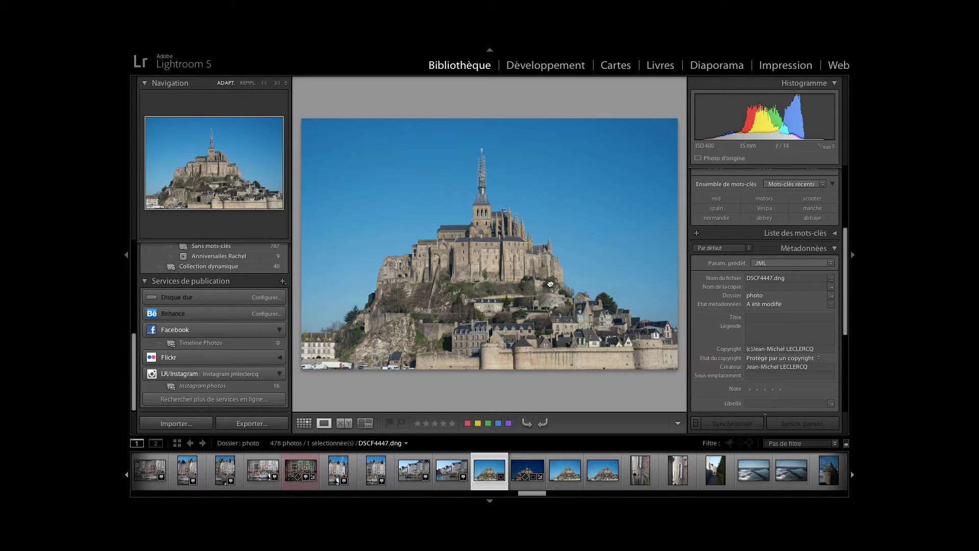
pyautogui.press('g')
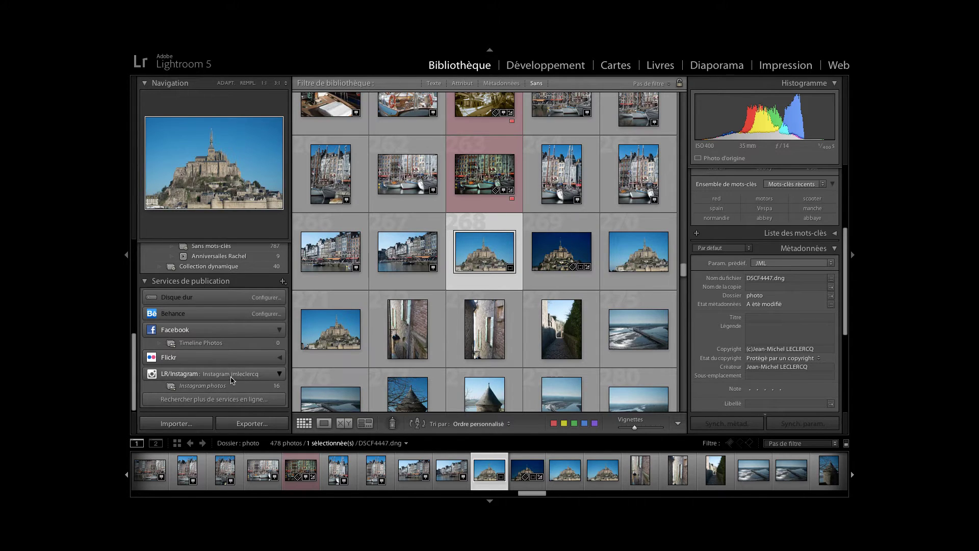
# Step: Open 'Modifier les paramètres…' for the LR/Instagram publish service
pyautogui.click(280, 375)
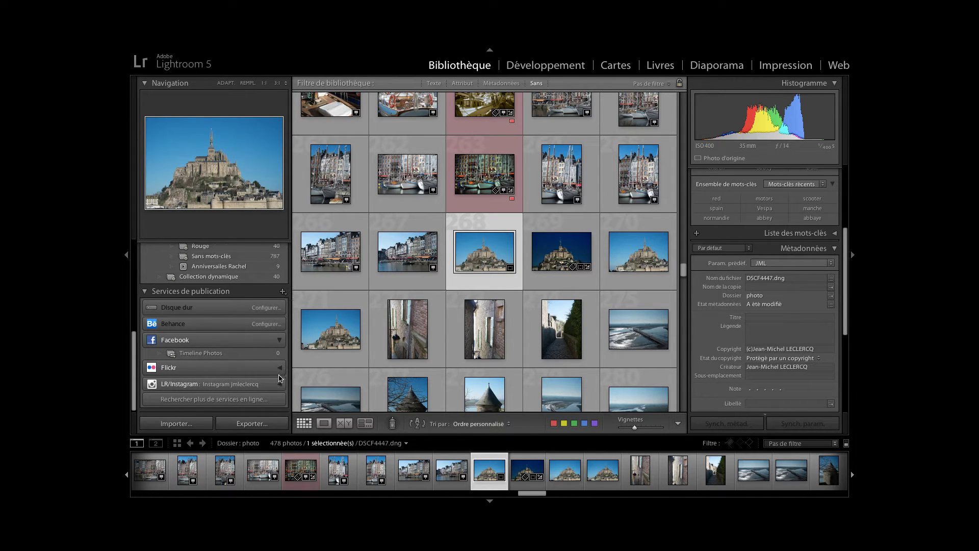
pyautogui.click(280, 383)
pyautogui.rightClick(233, 386)
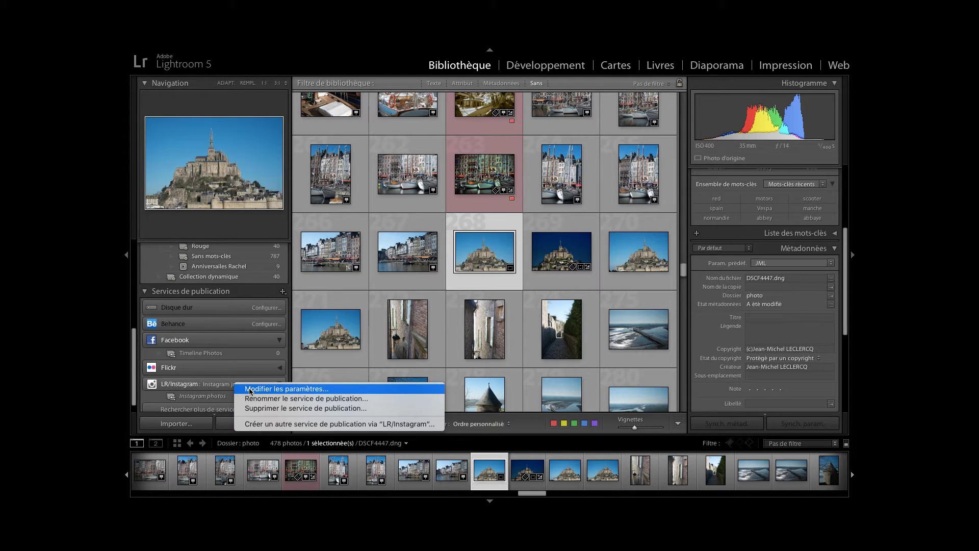
pyautogui.click(250, 389)
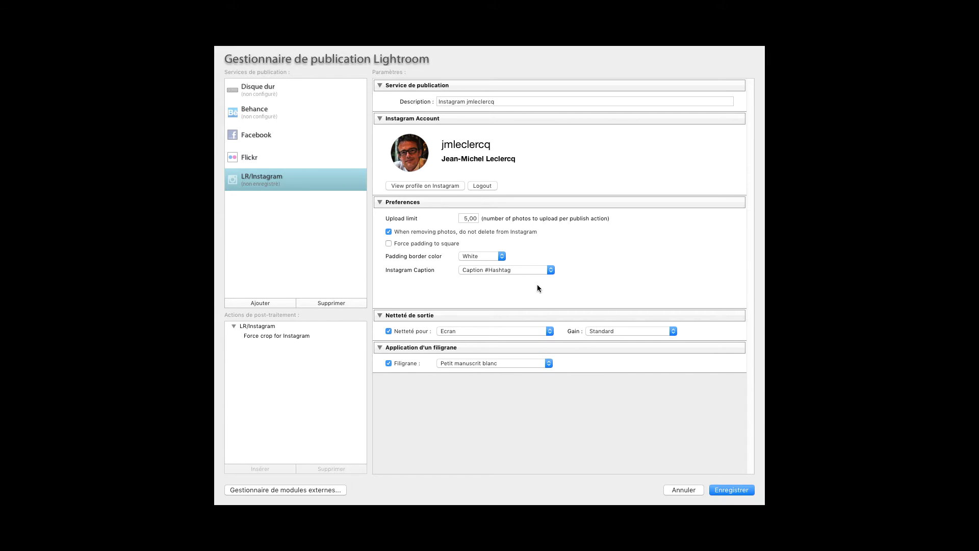
# Step: Leave the Instagram caption on 'Caption #Hashtag' and cancel out of the Publishing Manager
pyautogui.click(551, 270)
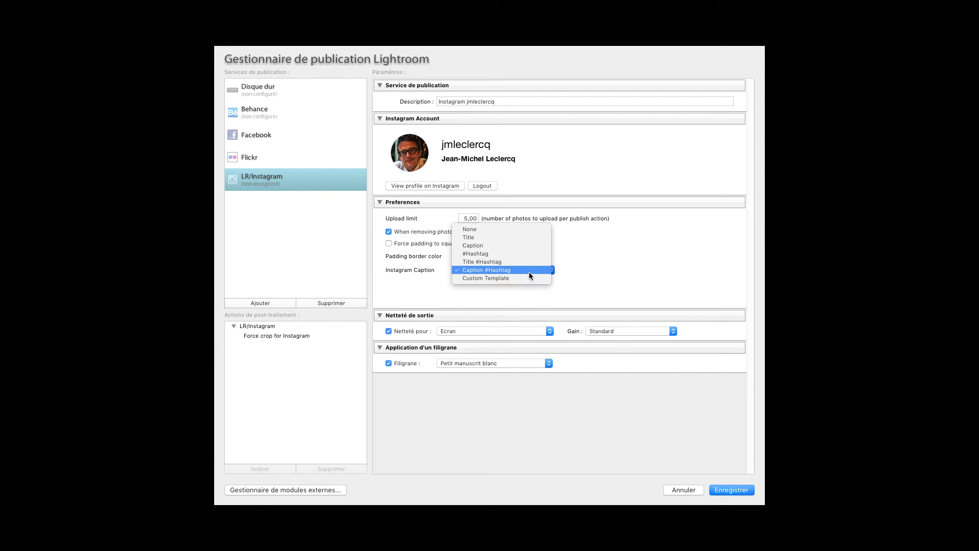
pyautogui.click(528, 271)
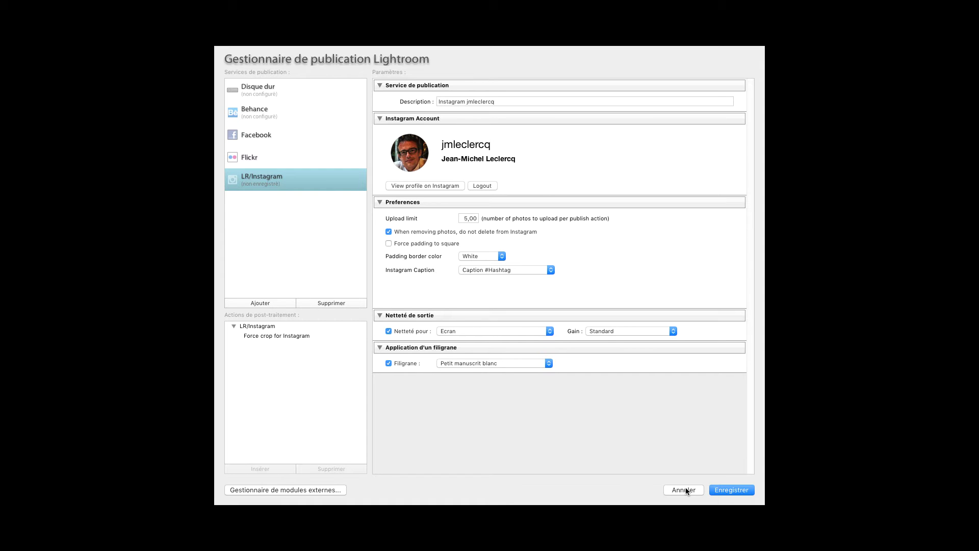
pyautogui.click(686, 488)
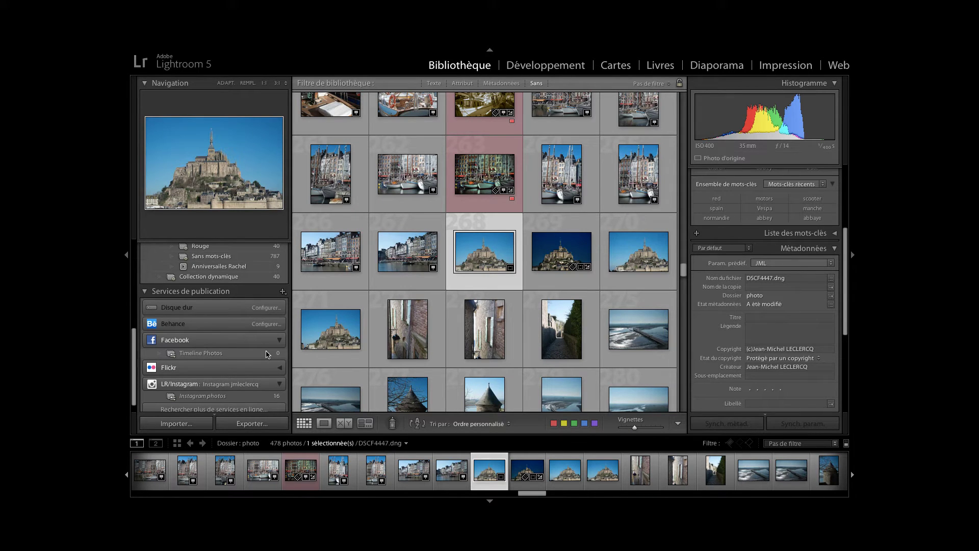
# Step: Open the Mont Saint-Michel photo in Développement and crop it to a 1 x 1 square centred on the abbey
pyautogui.doubleClick(477, 255)
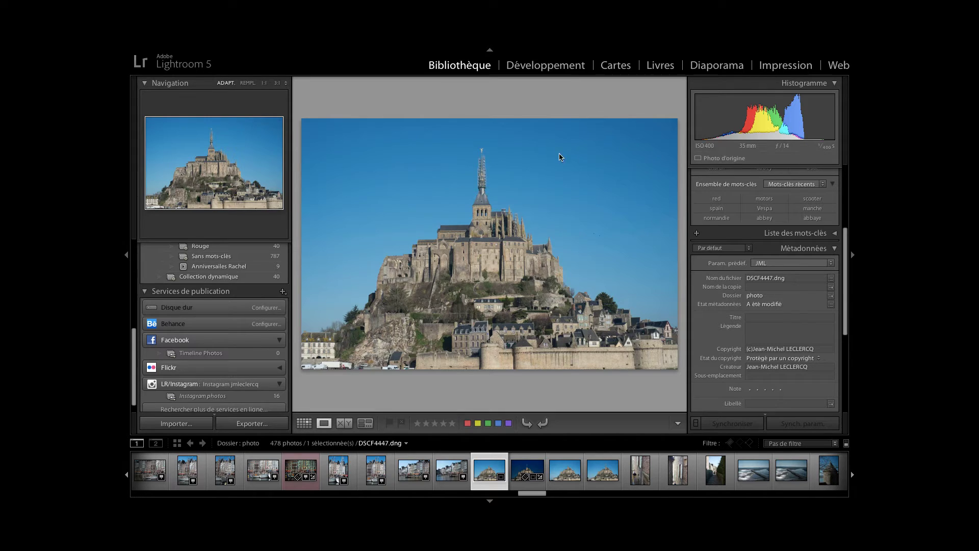
pyautogui.click(562, 69)
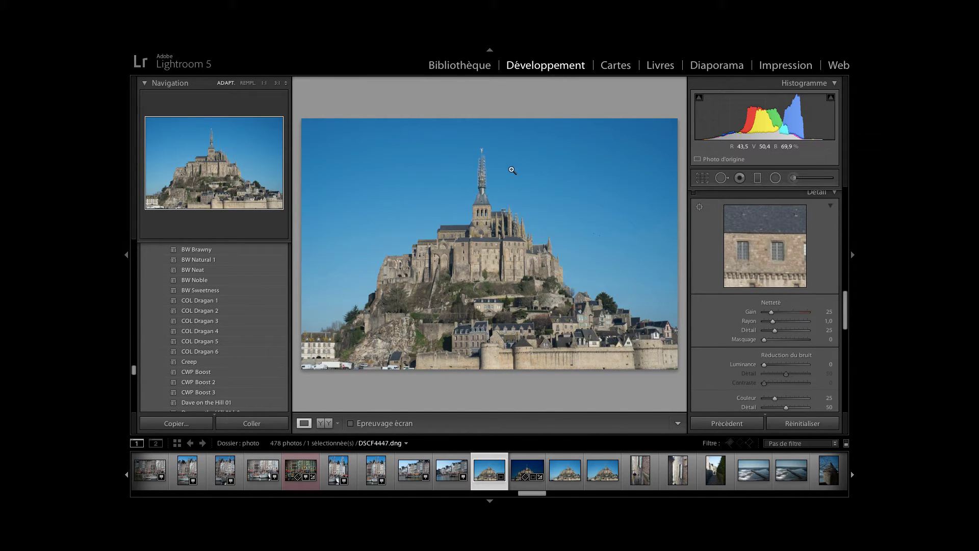
pyautogui.click(703, 179)
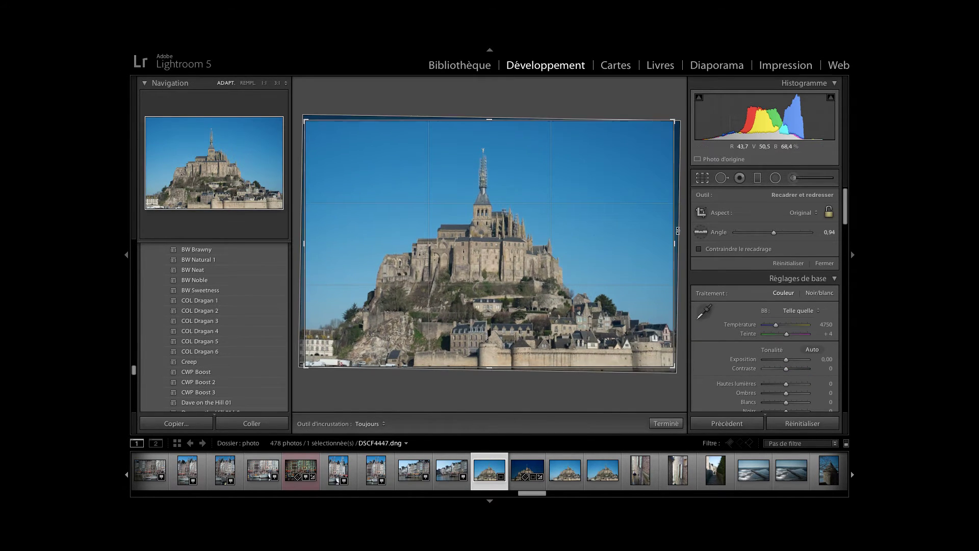
pyautogui.moveTo(671, 366); pyautogui.dragTo(616, 367)
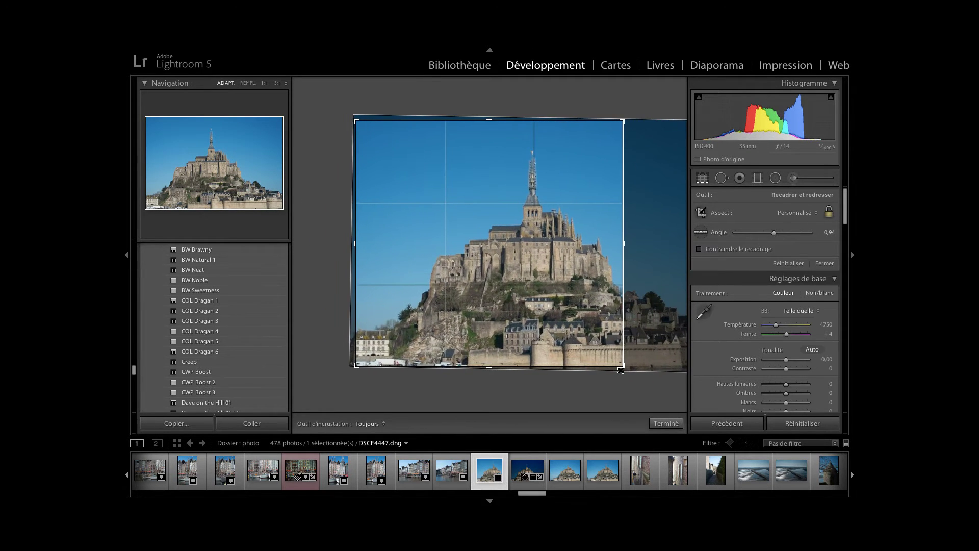
pyautogui.moveTo(546, 322)
pyautogui.mouseDown()
pyautogui.moveTo(560, 322)
pyautogui.moveTo(467, 312)
pyautogui.mouseUp()
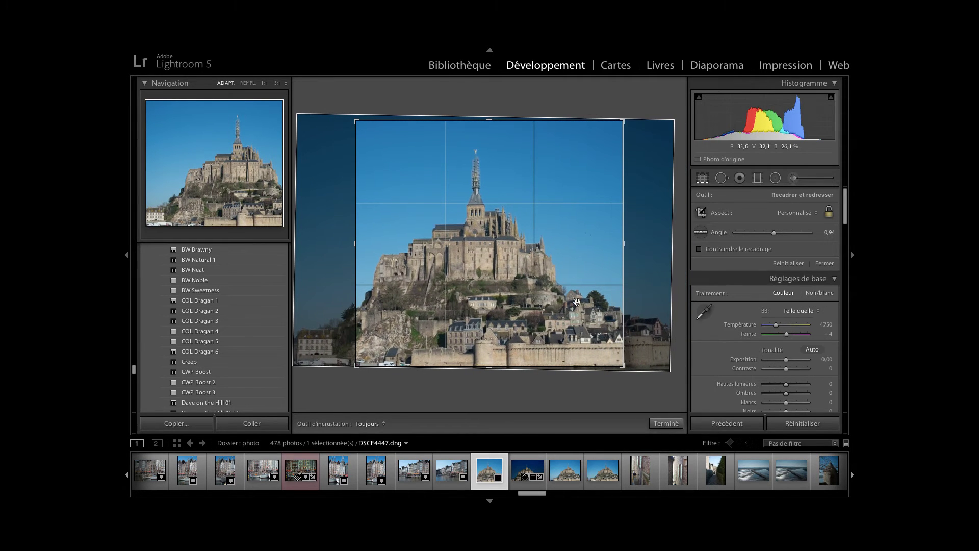
pyautogui.click(809, 213)
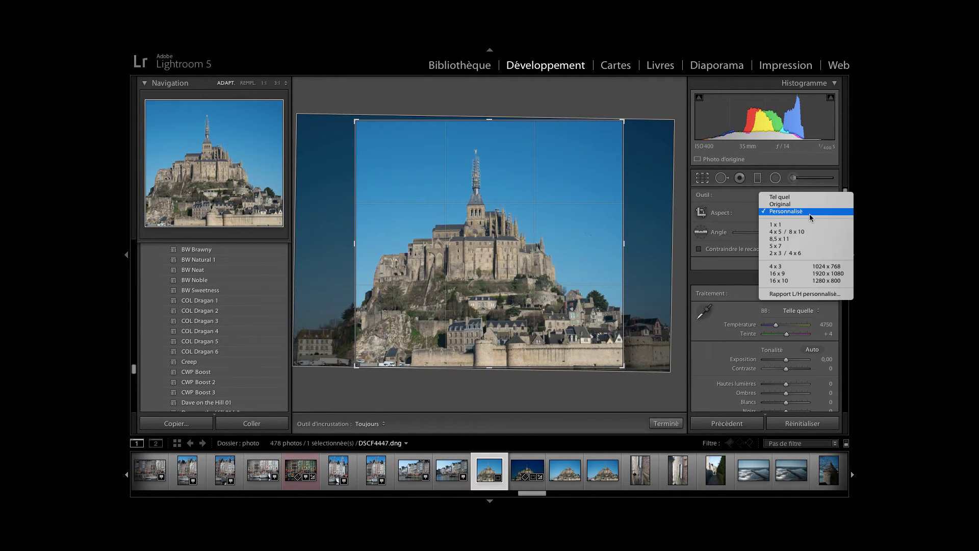
pyautogui.click(775, 226)
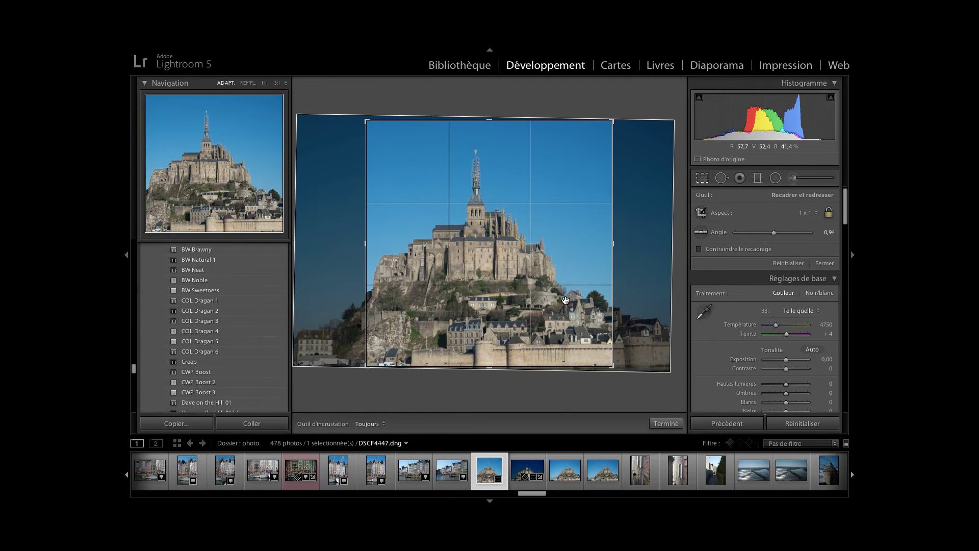
pyautogui.moveTo(546, 289); pyautogui.dragTo(559, 286)
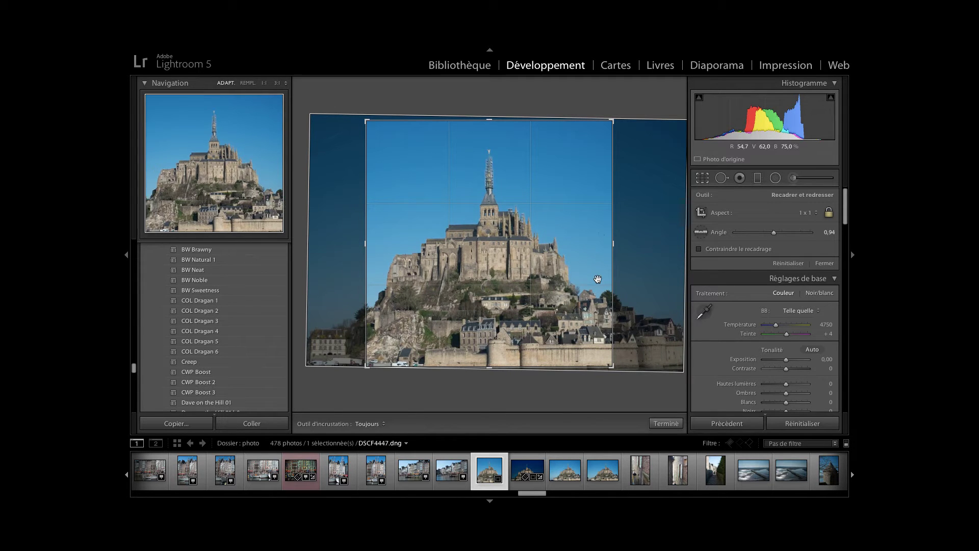
pyautogui.press('Return')
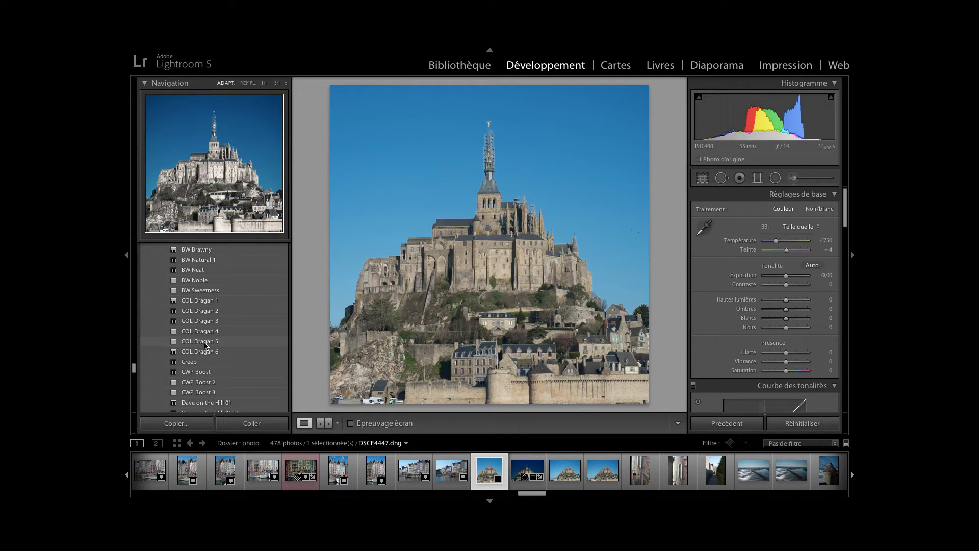
# Step: Apply the COL Dragan 5 preset, boost clarity, and raise sharpening Amount to 86 and Detail to 52
pyautogui.click(205, 344)
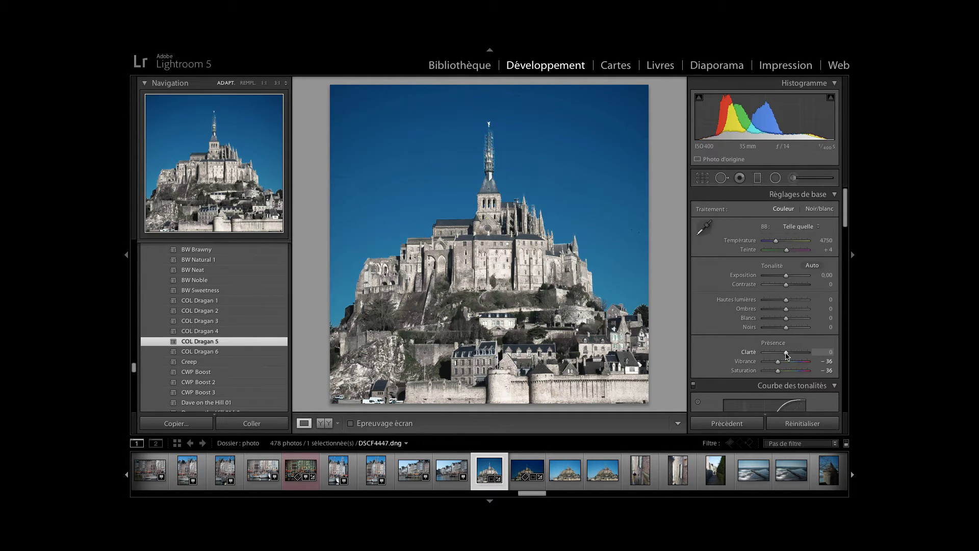
pyautogui.moveTo(785, 352); pyautogui.dragTo(799, 352)
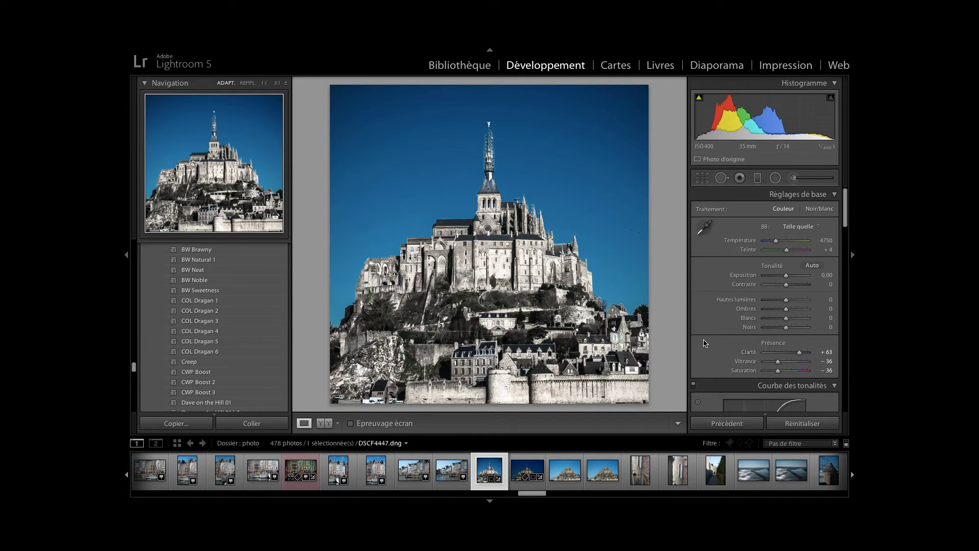
pyautogui.scroll(-1, 711, 347)
pyautogui.scroll(-2, 712, 346)
pyautogui.scroll(-2, 712, 347)
pyautogui.scroll(-3, 712, 346)
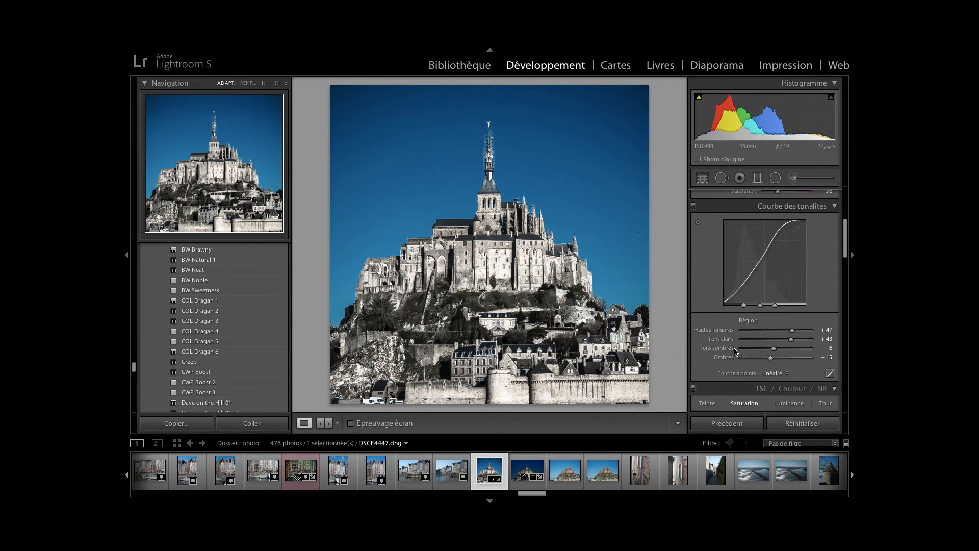
pyautogui.scroll(-1, 714, 347)
pyautogui.scroll(-2, 724, 350)
pyautogui.scroll(-3, 735, 351)
pyautogui.scroll(-3, 734, 352)
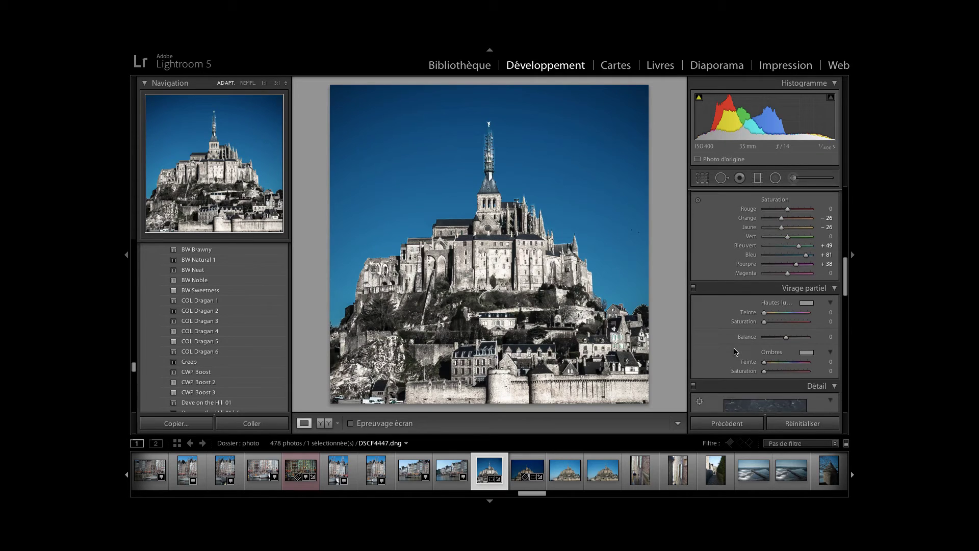
pyautogui.scroll(-3, 734, 352)
pyautogui.scroll(-3, 734, 351)
pyautogui.scroll(-3, 734, 351)
pyautogui.scroll(-2, 734, 351)
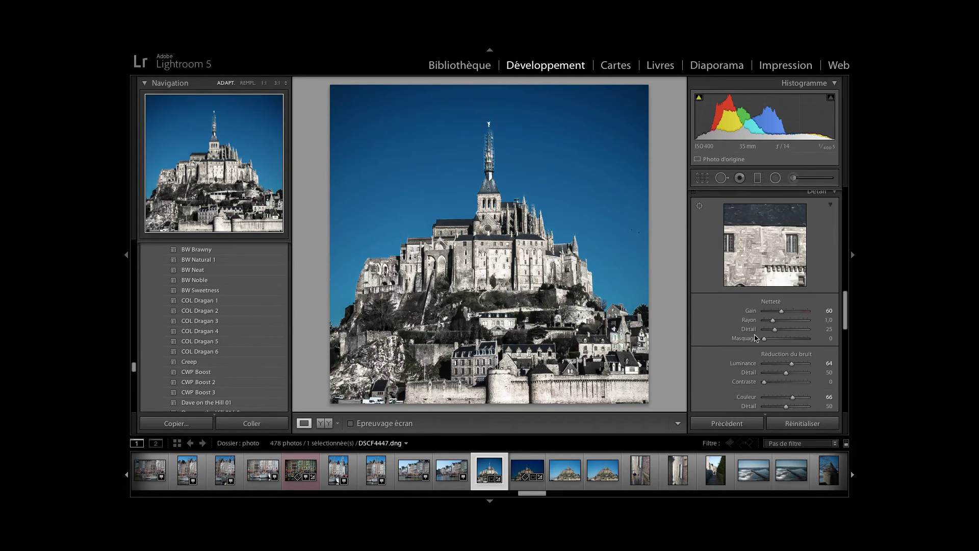
pyautogui.moveTo(782, 315); pyautogui.dragTo(790, 315)
pyautogui.moveTo(775, 329); pyautogui.dragTo(787, 330)
# Step: Try a post-crop vignette, then reduce its Amount to about -1
pyautogui.scroll(-2, 777, 344)
pyautogui.scroll(-2, 777, 344)
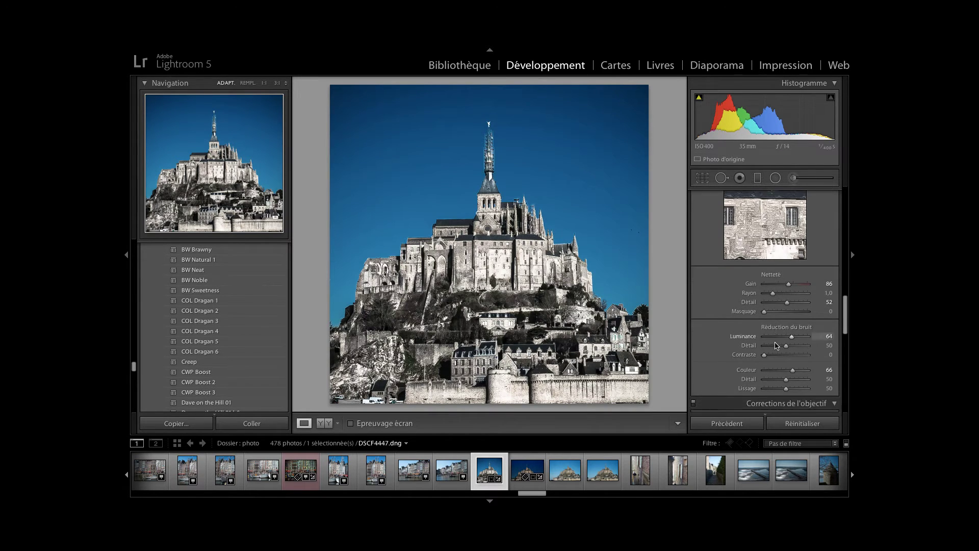
pyautogui.scroll(-2, 777, 344)
pyautogui.scroll(-2, 777, 345)
pyautogui.scroll(-2, 776, 345)
pyautogui.scroll(-2, 775, 346)
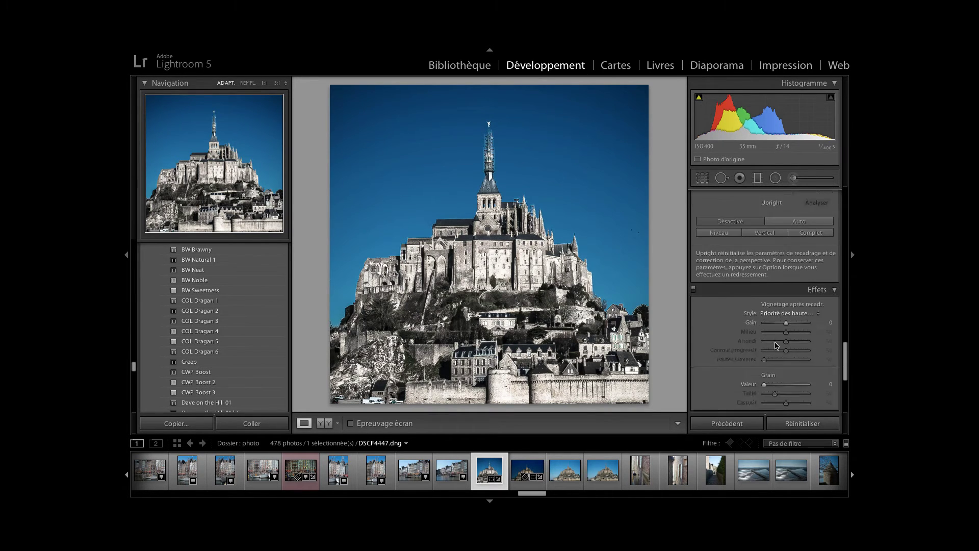
pyautogui.scroll(-1, 776, 345)
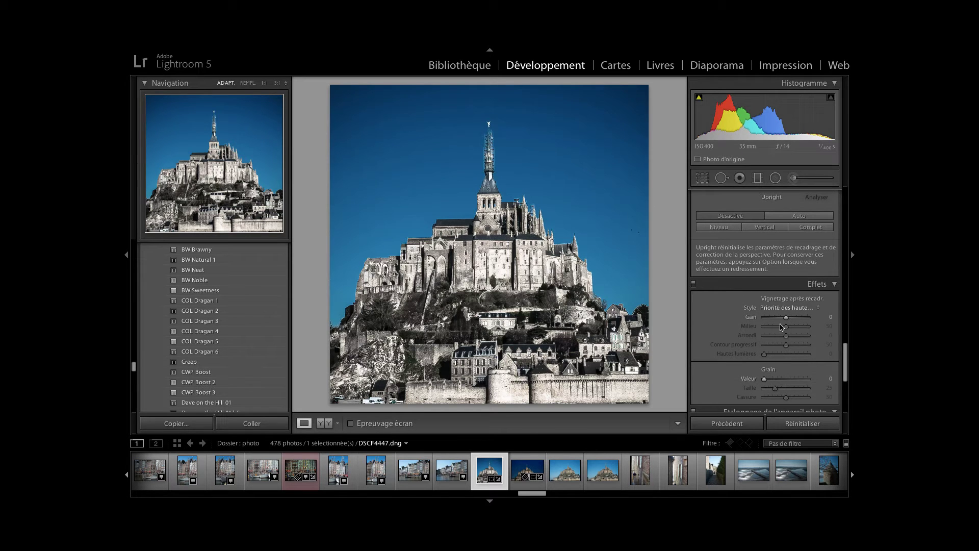
pyautogui.moveTo(788, 319); pyautogui.dragTo(788, 320)
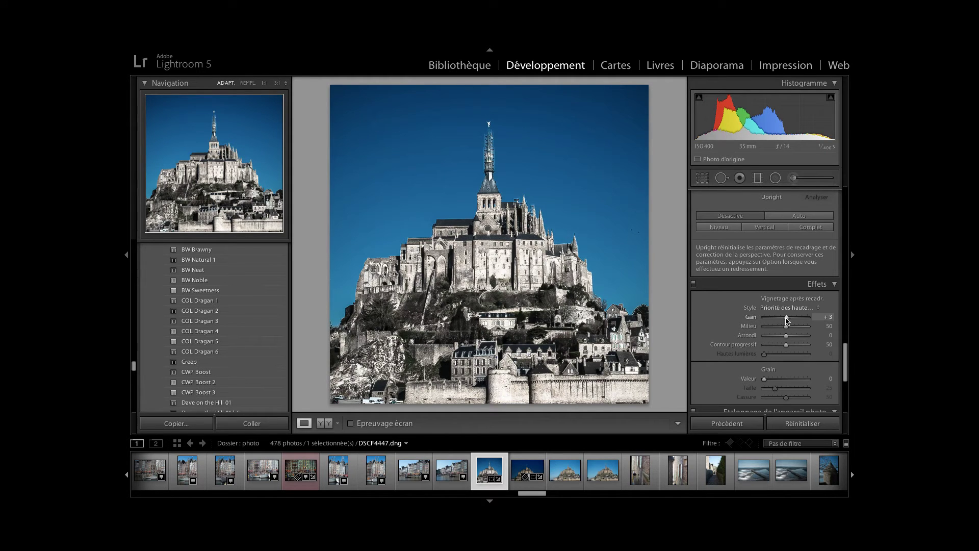
pyautogui.moveTo(786, 318); pyautogui.dragTo(784, 318)
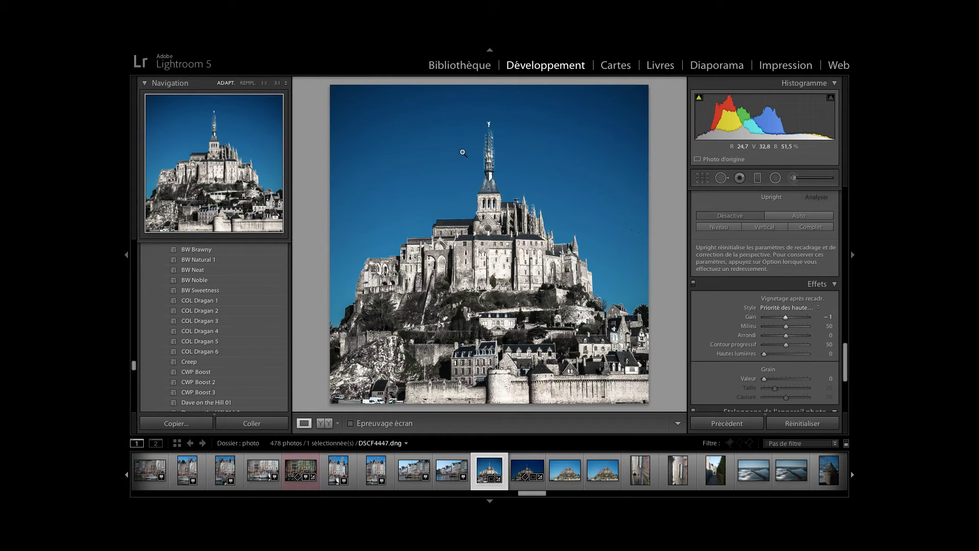
# Step: In Library, rename the file to 'Mont Saint-Michel' and paste the same name as its Title
pyautogui.click(469, 67)
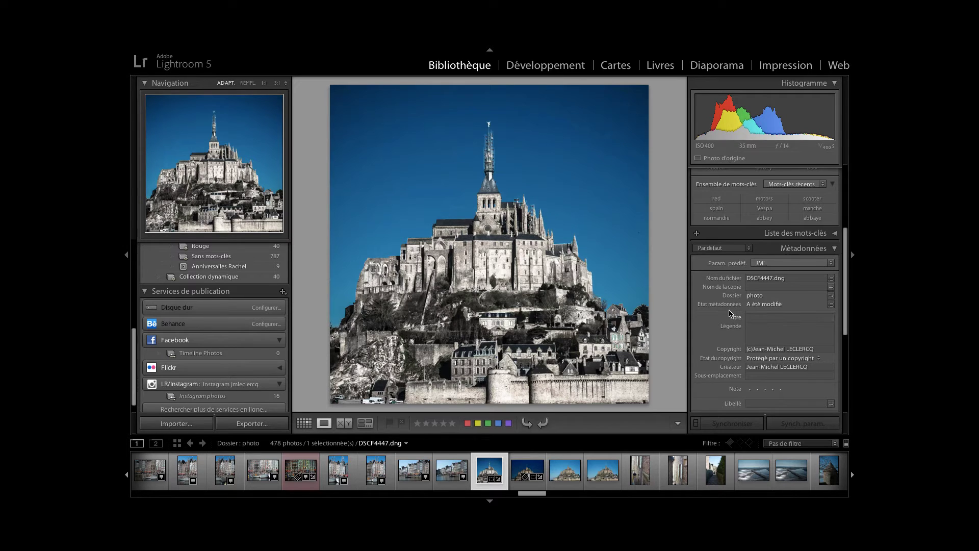
pyautogui.press('F2')
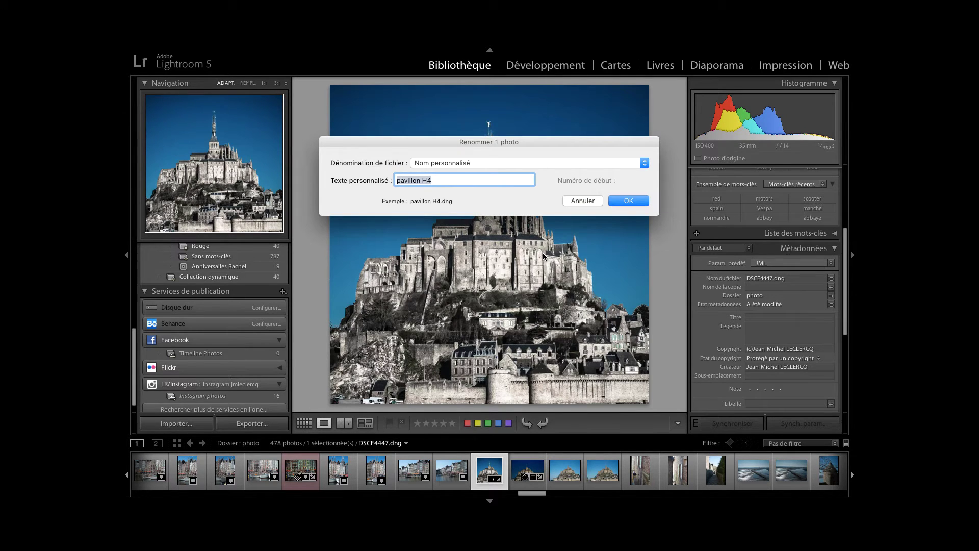
pyautogui.write('Mon')
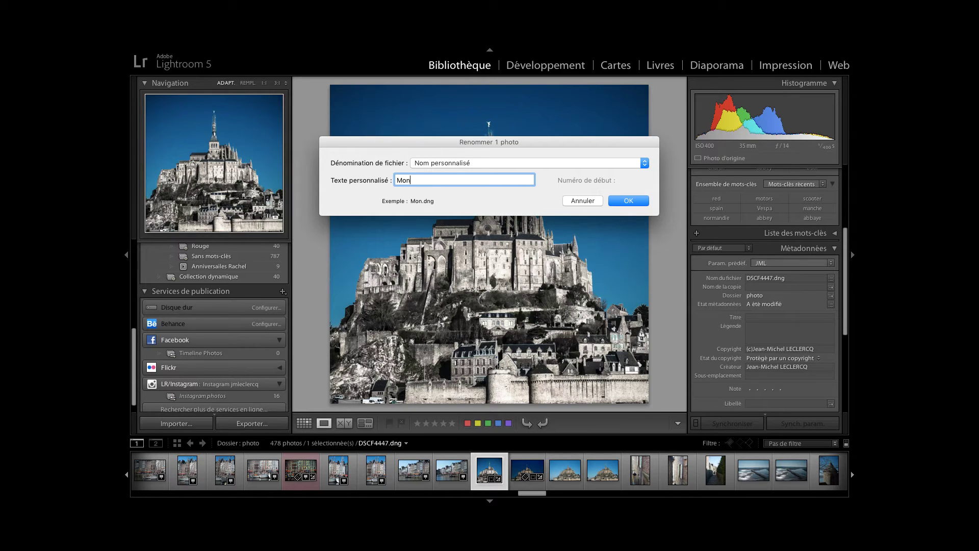
pyautogui.write('t saint')
pyautogui.press('BackSpace')
pyautogui.press('BackSpace')
pyautogui.press('BackSpace')
pyautogui.press('BackSpace')
pyautogui.press('BackSpace')
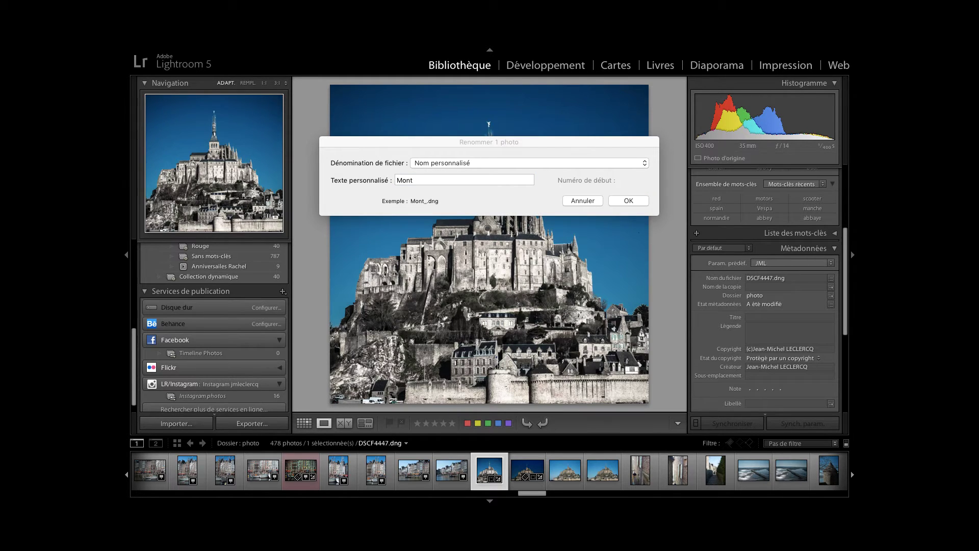
pyautogui.click(585, 258)
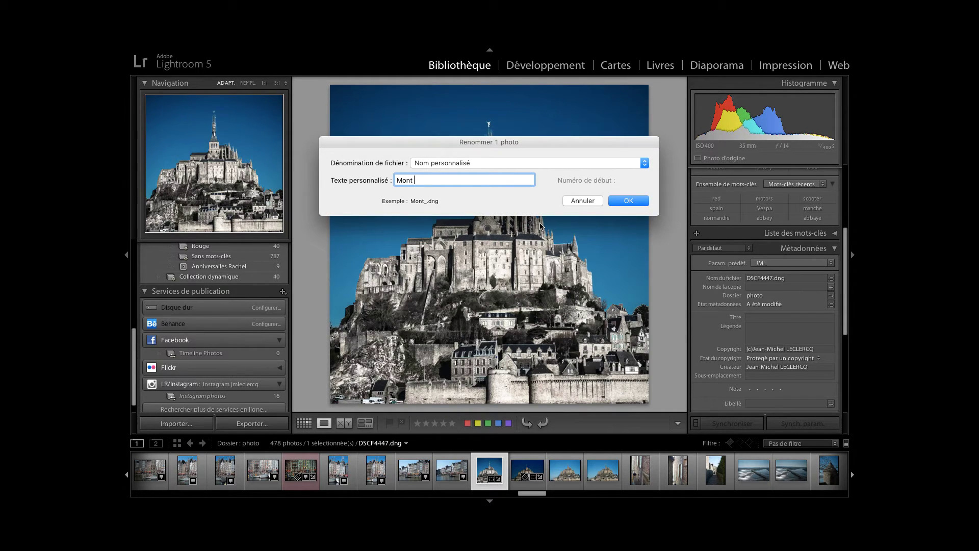
pyautogui.write('Sai')
pyautogui.write('nt-Mich')
pyautogui.write('el')
pyautogui.hotkey('ctrl', 'a')
pyautogui.hotkey('ctrl', 'c')
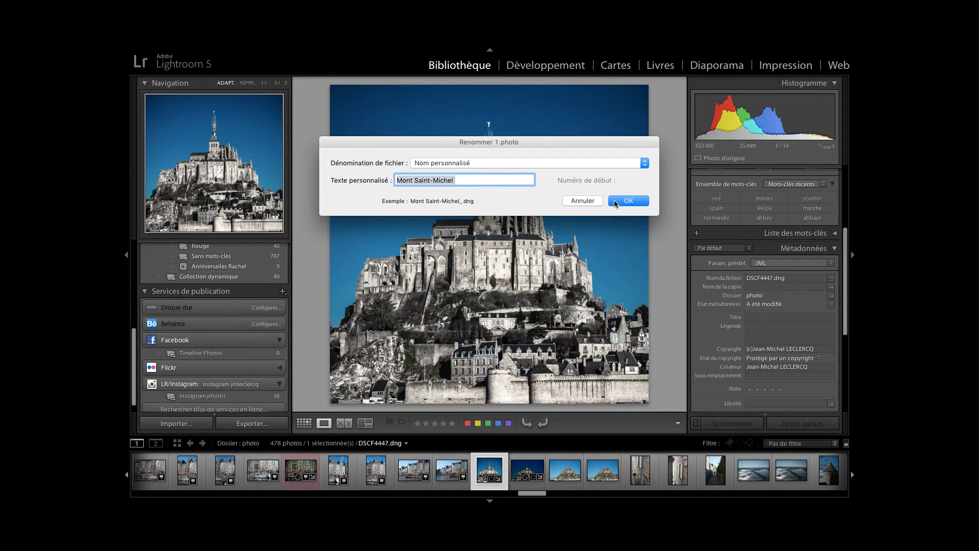
pyautogui.click(615, 202)
pyautogui.click(759, 317)
pyautogui.hotkey('ctrl', 'v')
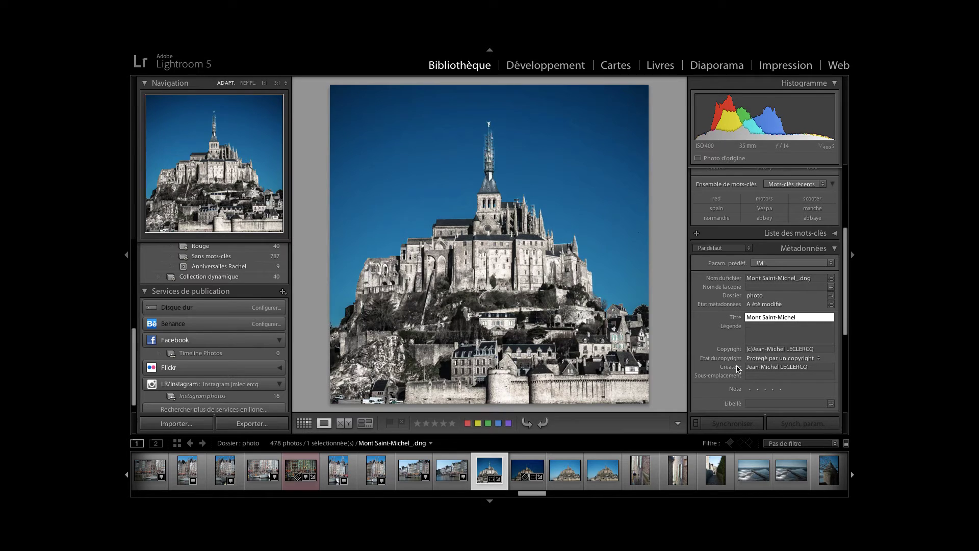
pyautogui.scroll(-1, 722, 366)
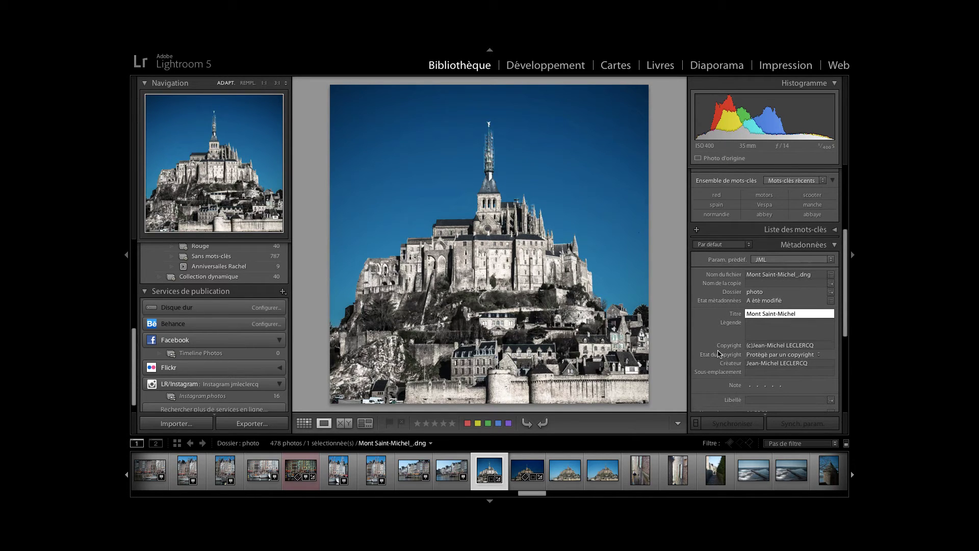
pyautogui.scroll(-2, 721, 363)
pyautogui.scroll(-1, 720, 355)
pyautogui.scroll(-3, 719, 353)
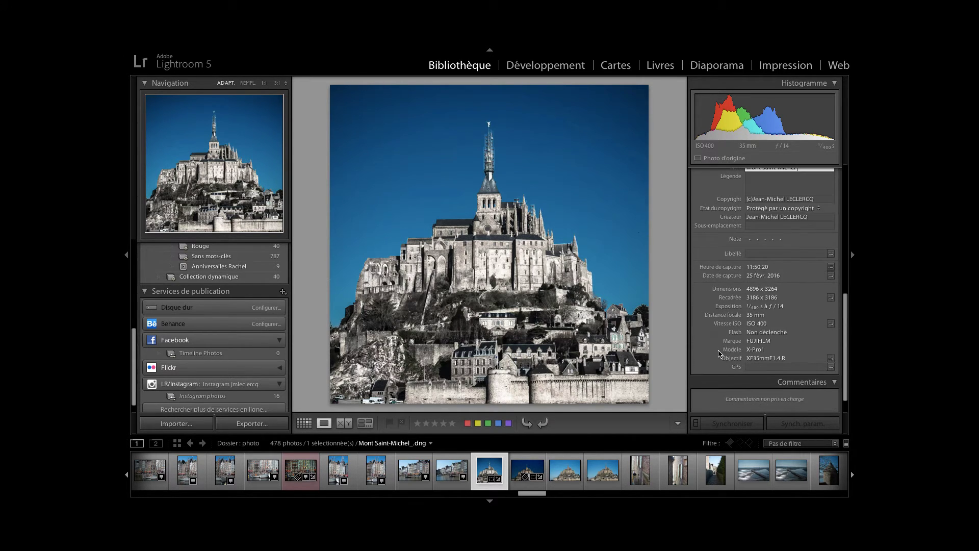
pyautogui.scroll(-1, 719, 353)
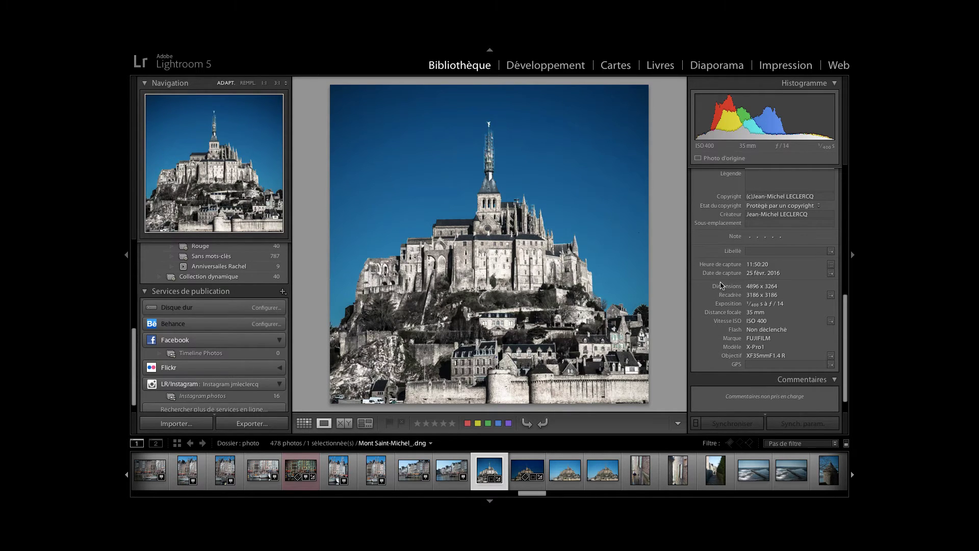
pyautogui.scroll(1, 724, 288)
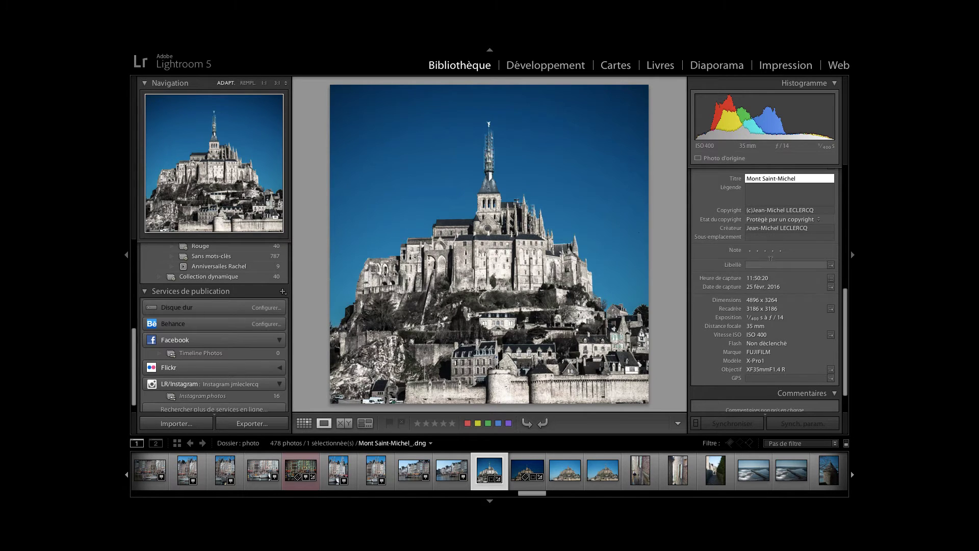
pyautogui.scroll(4, 762, 265)
pyautogui.scroll(1, 761, 268)
pyautogui.scroll(3, 761, 268)
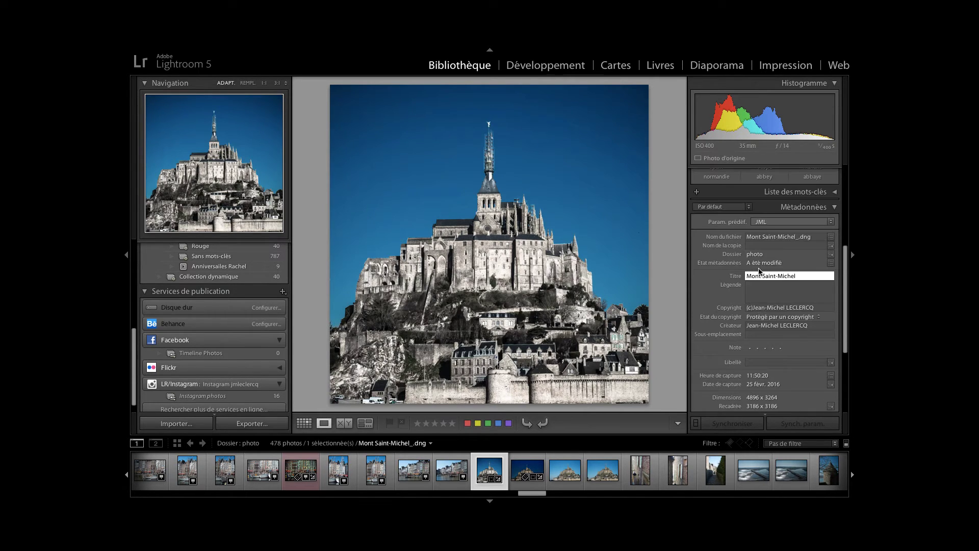
pyautogui.scroll(1, 761, 270)
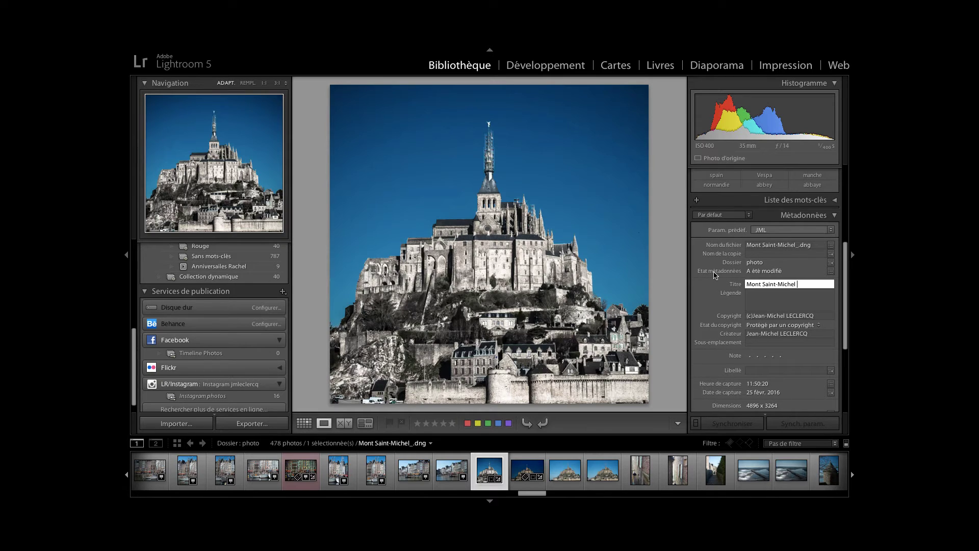
# Step: Switch the Metadata panel's field set to LR/Instagram
pyautogui.click(735, 219)
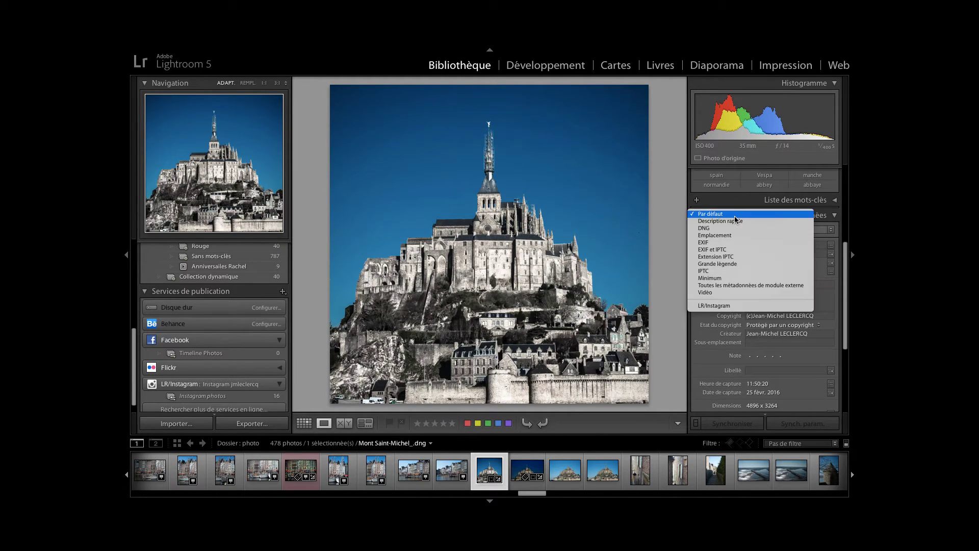
pyautogui.click(734, 215)
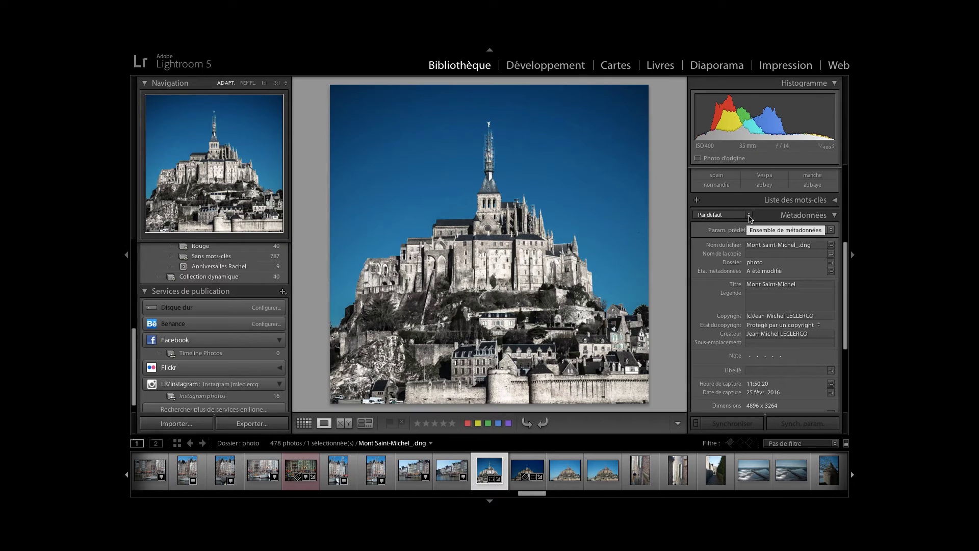
pyautogui.click(748, 216)
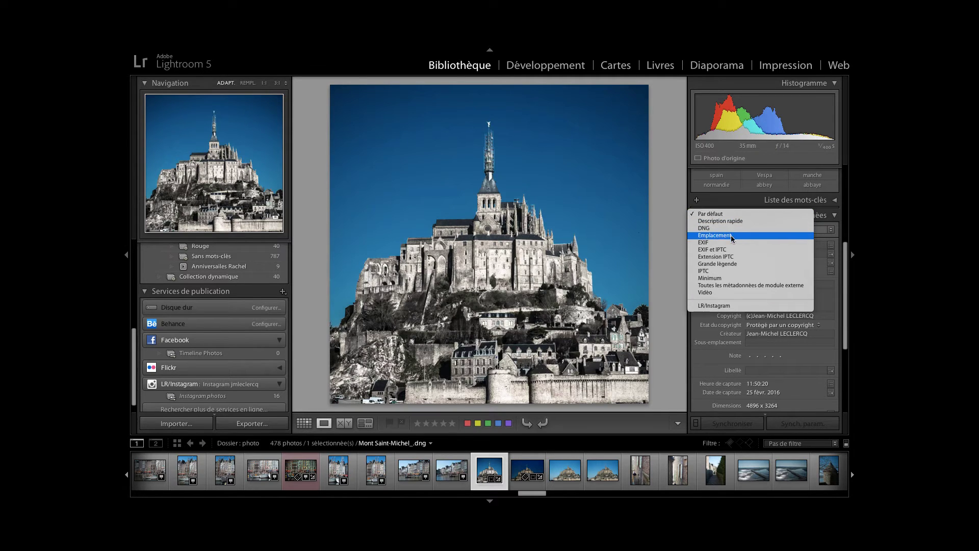
pyautogui.click(713, 306)
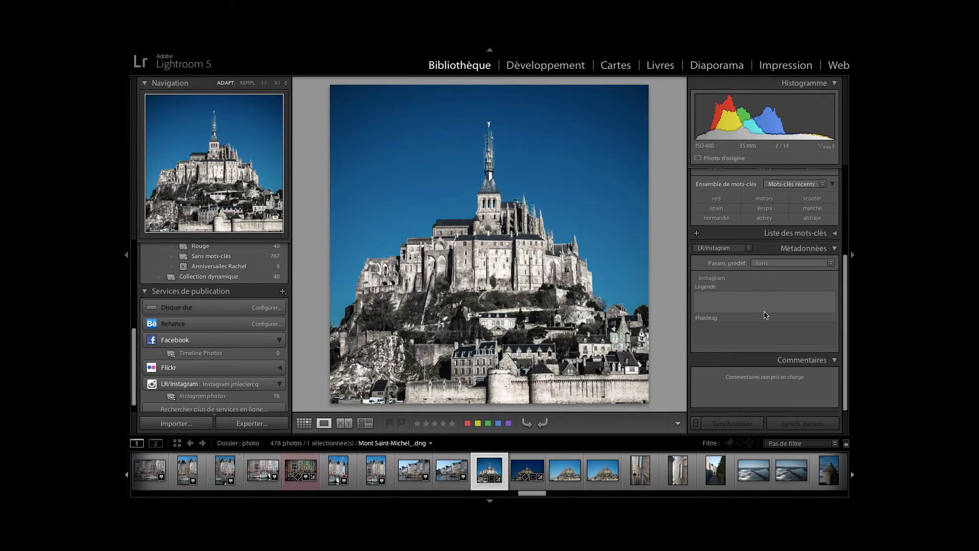
# Step: Enter 'Mont Saint-Michel - Normandy - France' in the Légende caption field
pyautogui.click(725, 297)
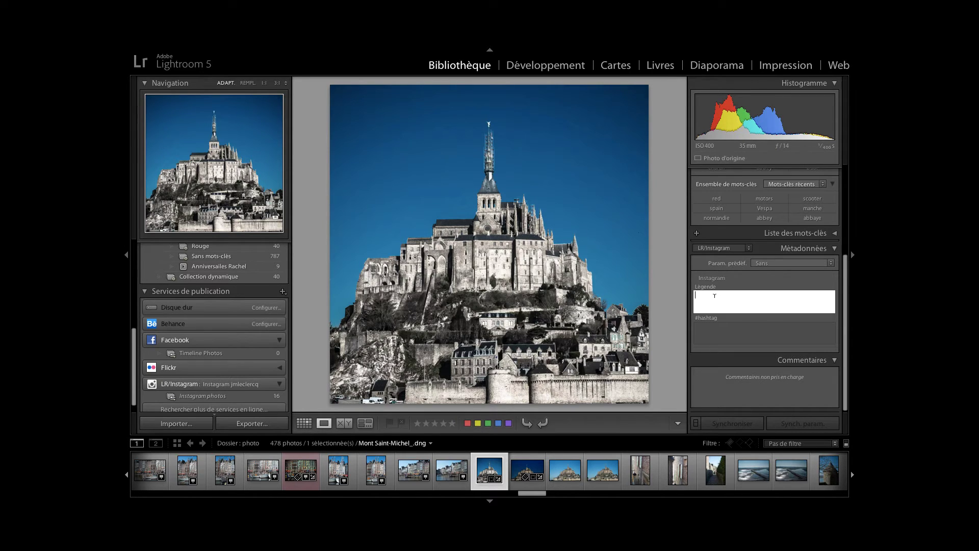
pyautogui.click(711, 327)
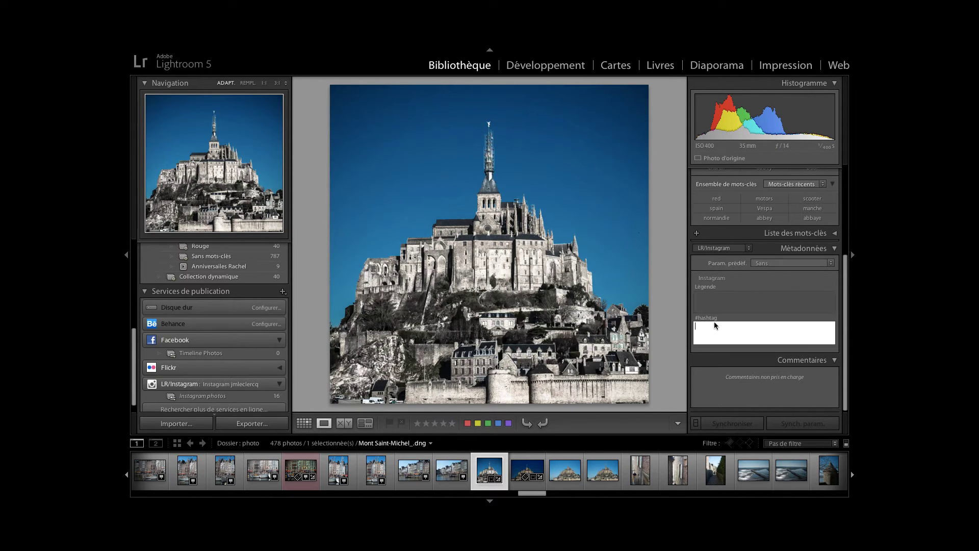
pyautogui.click(709, 301)
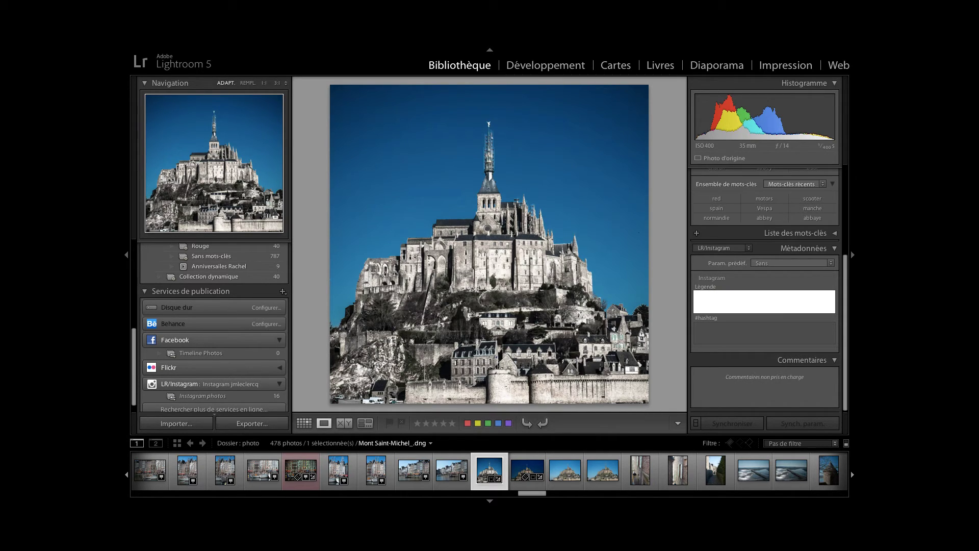
pyautogui.write('Mont Saint-Michel - ')
pyautogui.write('Nor')
pyautogui.write('mandy - F')
pyautogui.write('ran')
pyautogui.write('ce')
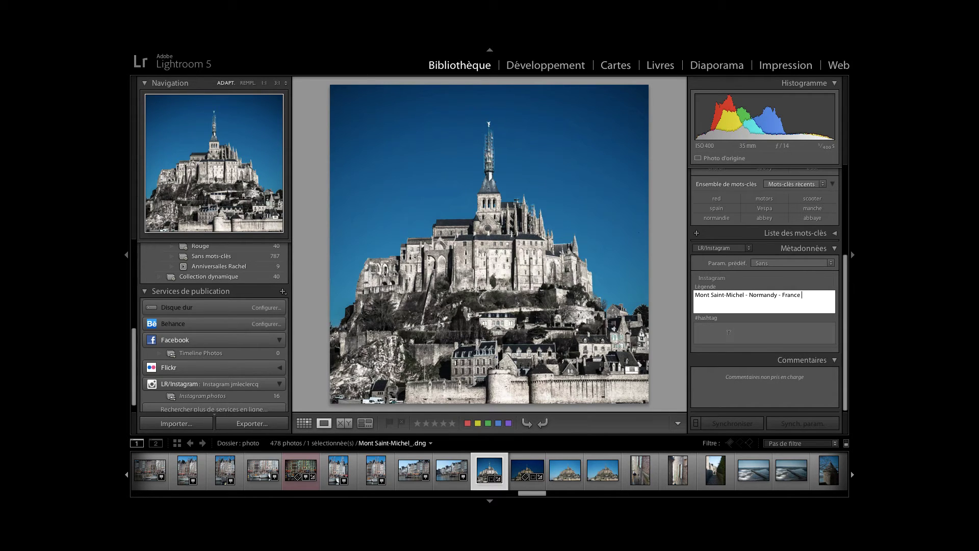
pyautogui.click(727, 329)
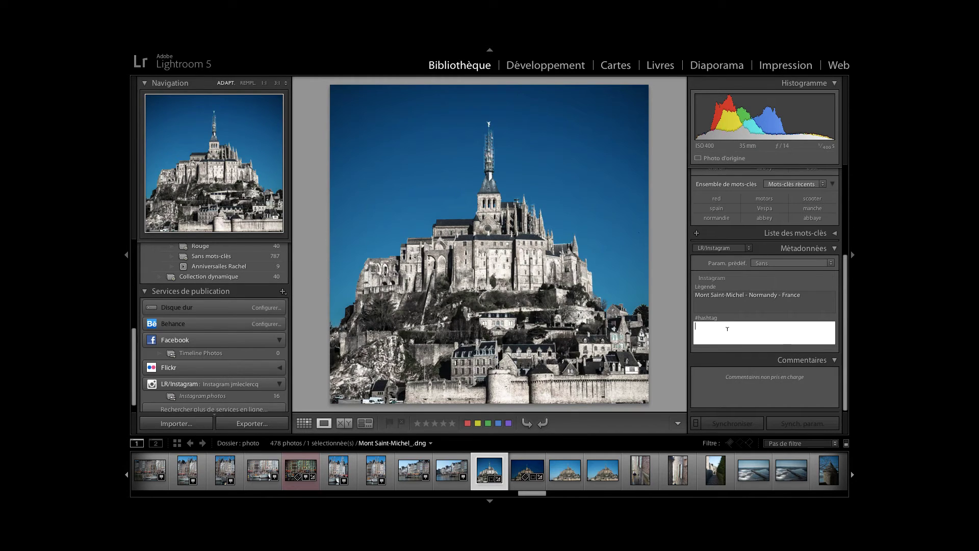
# Step: Insert the suggested #france hashtag set and edit it to add #normandy
pyautogui.write('#')
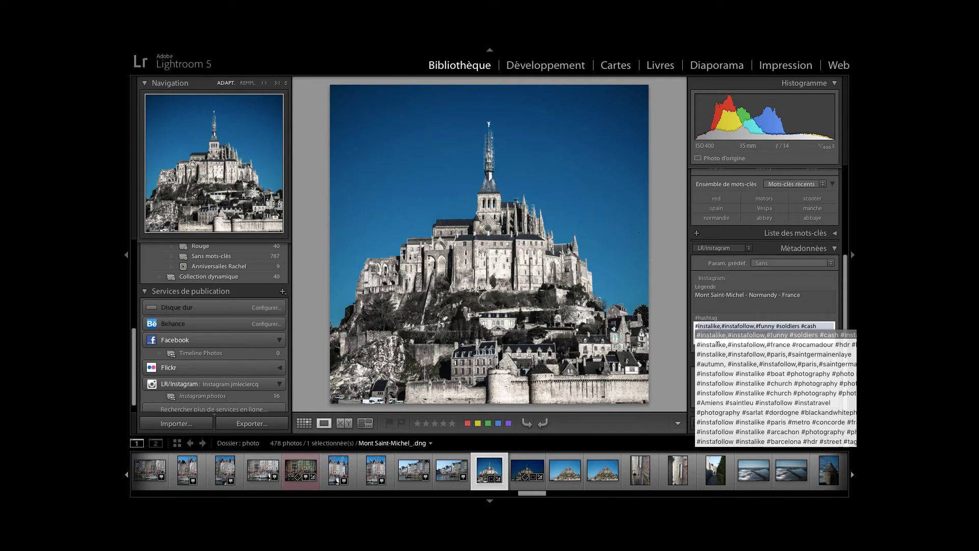
pyautogui.press('Down')
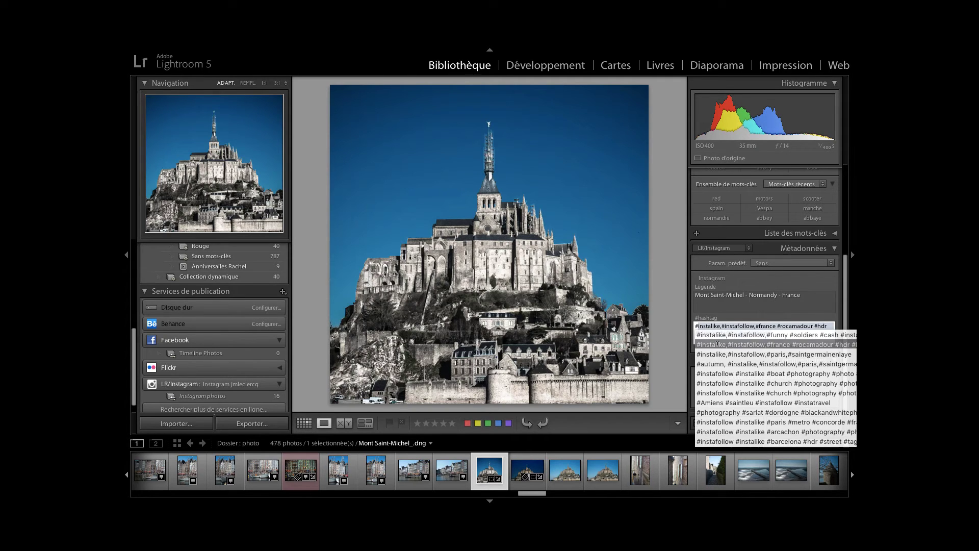
pyautogui.press('Return')
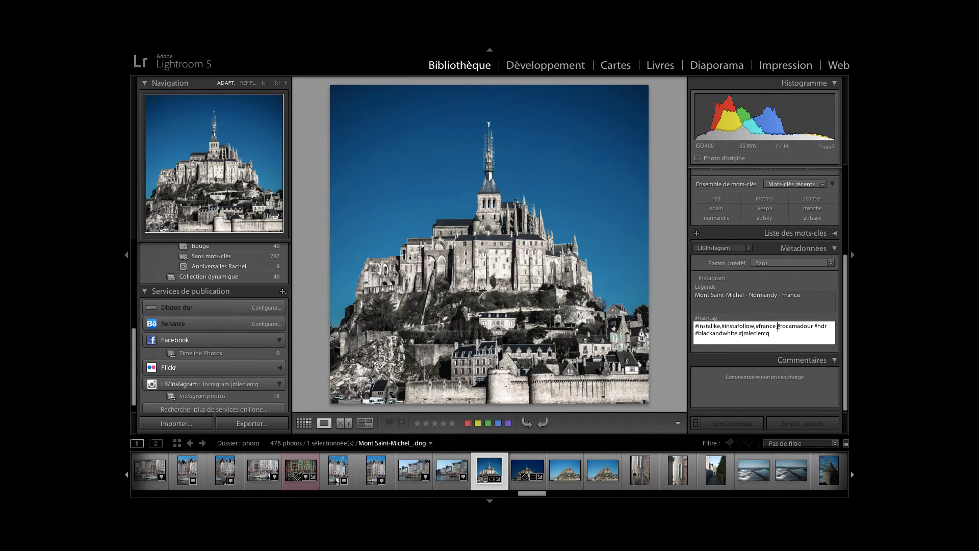
pyautogui.moveTo(782, 326); pyautogui.dragTo(814, 326)
pyautogui.write('norma')
pyautogui.write('n')
pyautogui.press('BackSpace')
pyautogui.press('BackSpace')
pyautogui.press('BackSpace')
pyautogui.press('BackSpace')
pyautogui.press('BackSpace')
pyautogui.press('BackSpace')
pyautogui.write('no')
pyautogui.write('rmandy')
pyautogui.press('Right')
pyautogui.hotkey('shift', 'Right')
pyautogui.hotkey('shift', 'Right')
pyautogui.hotkey('shift', 'Right')
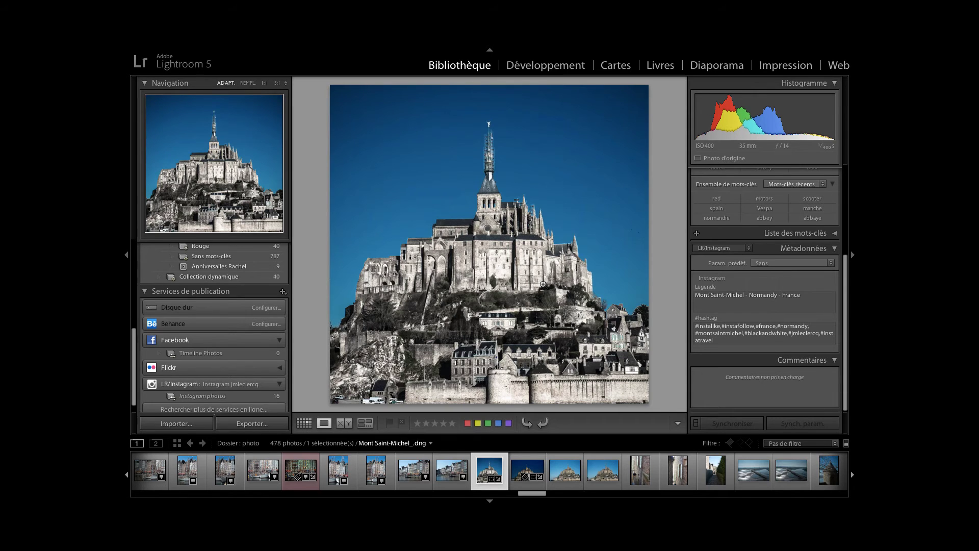
# Step: Drag the Mont Saint-Michel thumbnail from Grid view into the 'Instagram photos' collection
pyautogui.press('g')
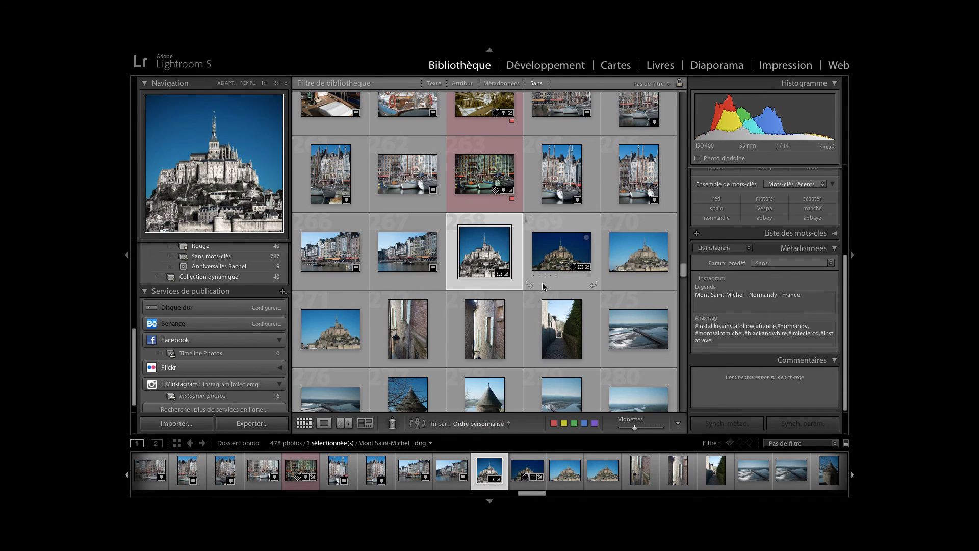
pyautogui.scroll(-2, 257, 354)
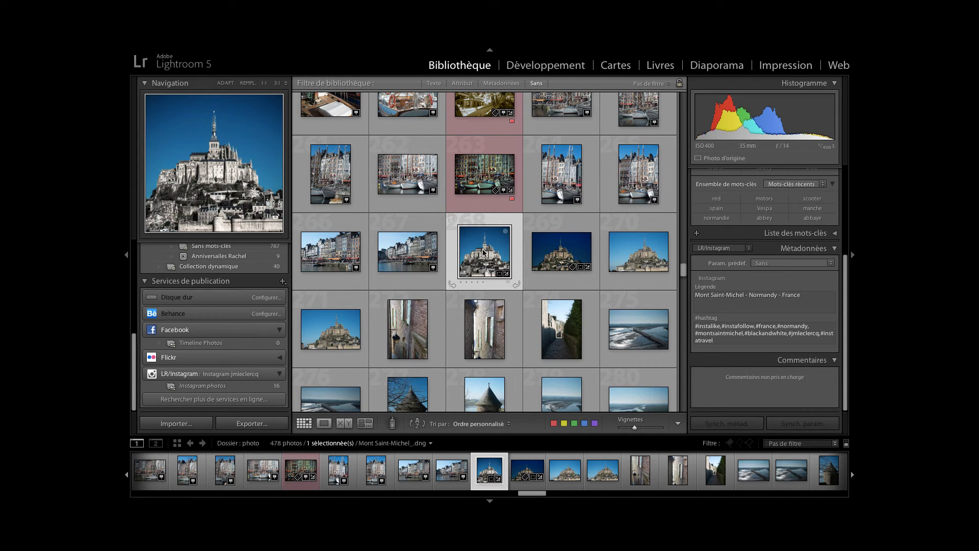
pyautogui.moveTo(482, 253); pyautogui.dragTo(236, 389)
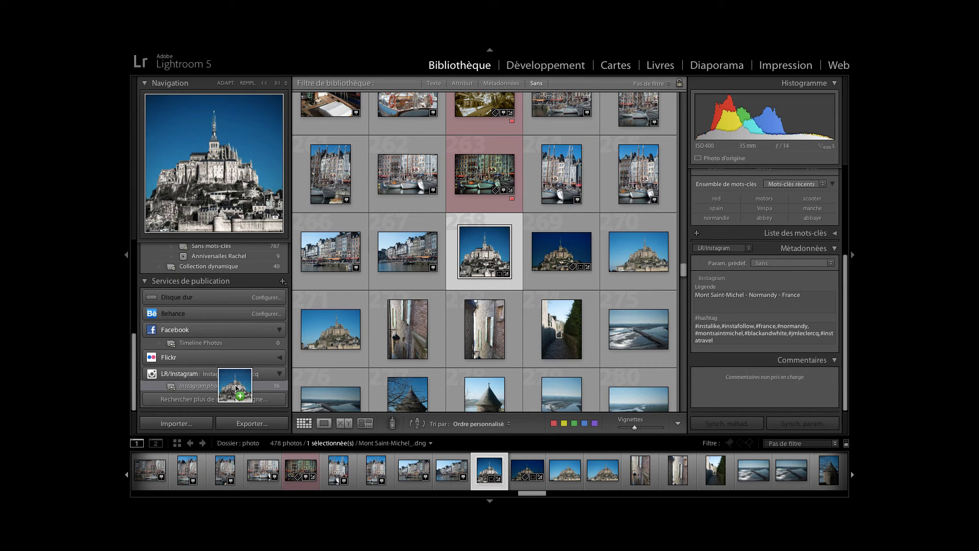
pyautogui.moveTo(236, 388); pyautogui.dragTo(237, 389)
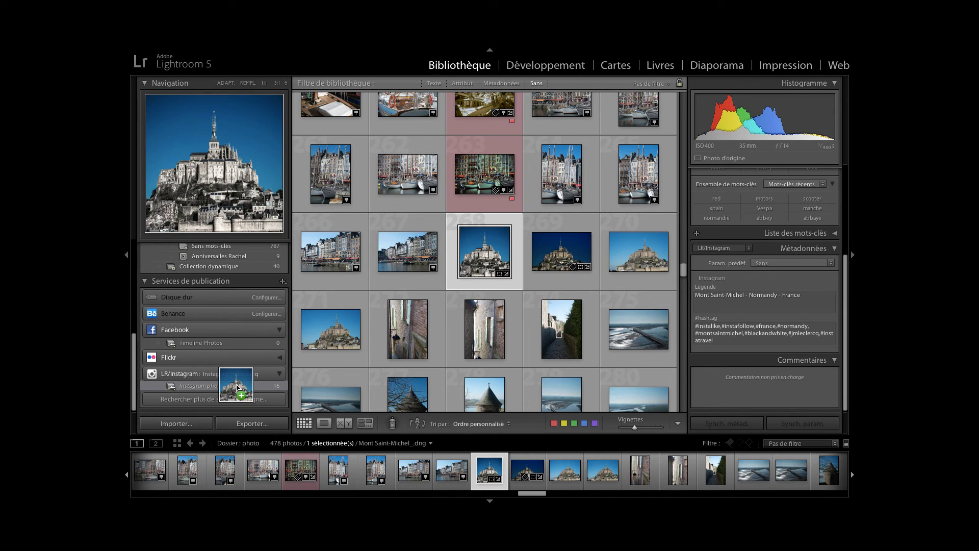
pyautogui.moveTo(237, 388); pyautogui.dragTo(237, 388)
pyautogui.moveTo(238, 388); pyautogui.dragTo(238, 388)
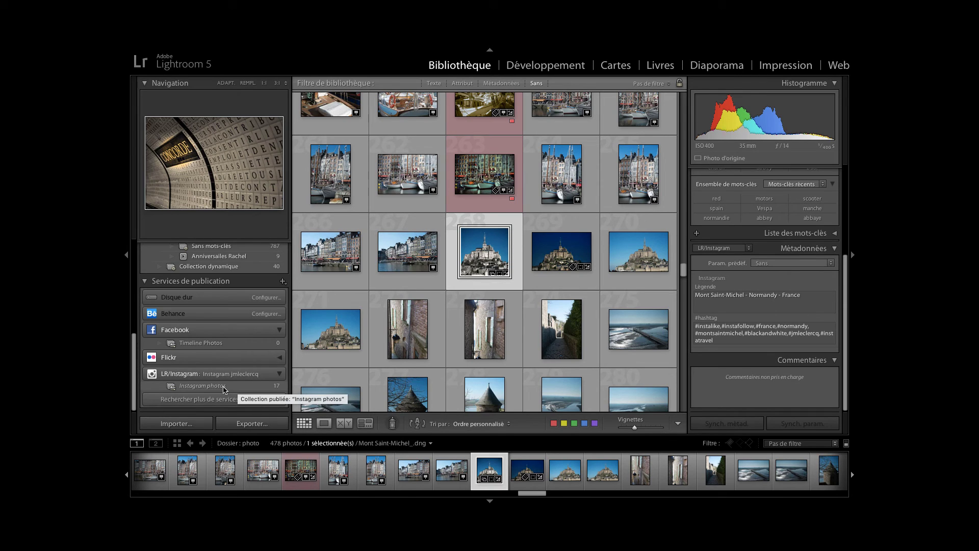
# Step: Show the Instagram photos collection with the Mont Saint-Michel photo listed as new to publish
pyautogui.click(224, 386)
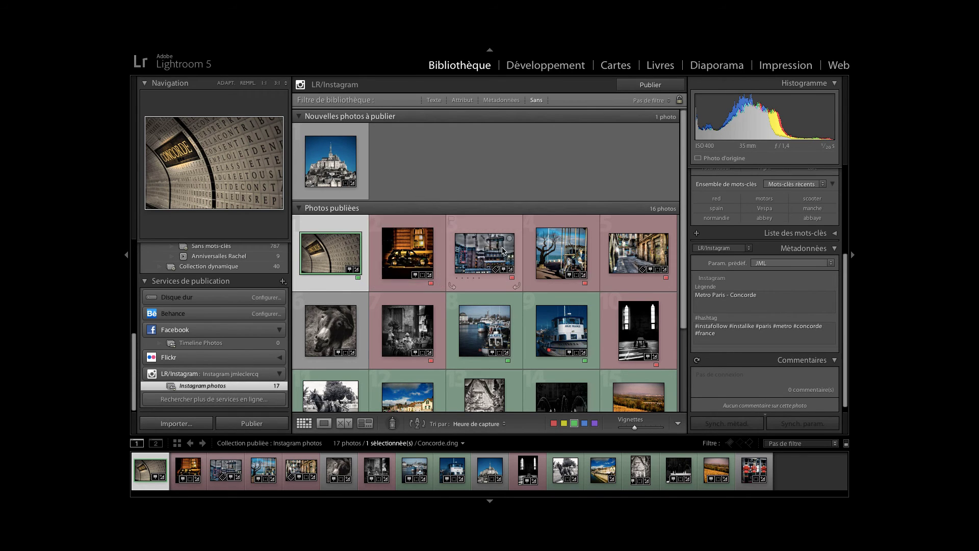
pyautogui.scroll(-3, 524, 275)
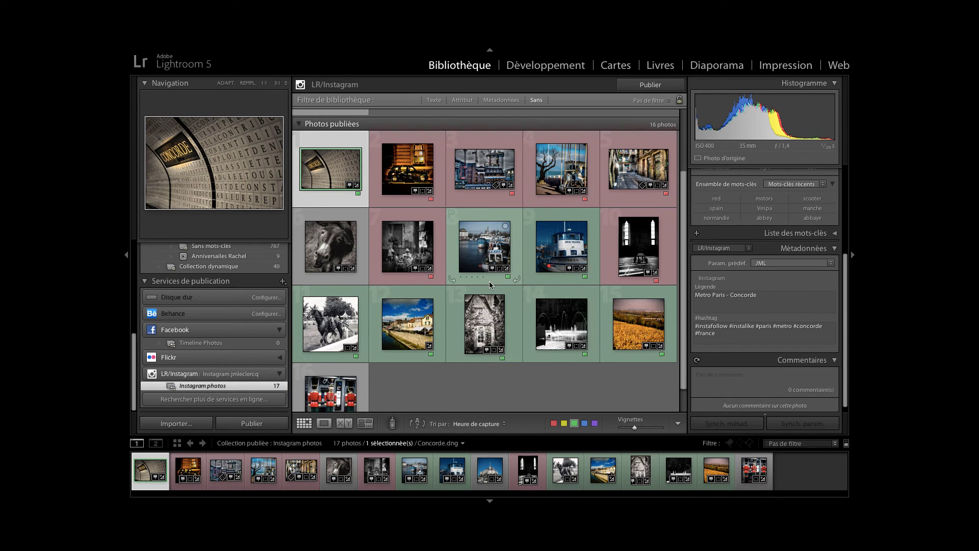
pyautogui.scroll(3, 490, 276)
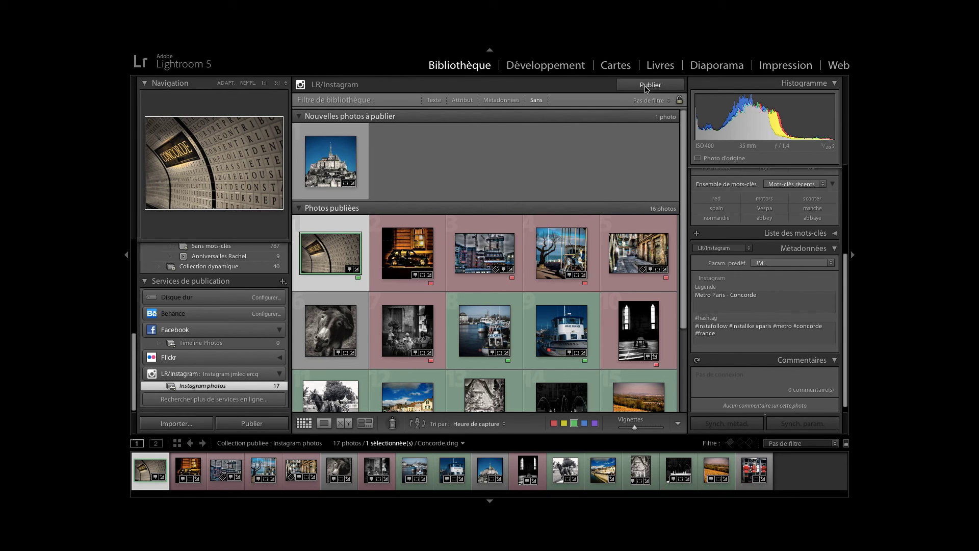
# Step: Publish the Mont Saint-Michel photo from the Instagram collection using Publier
pyautogui.click(646, 86)
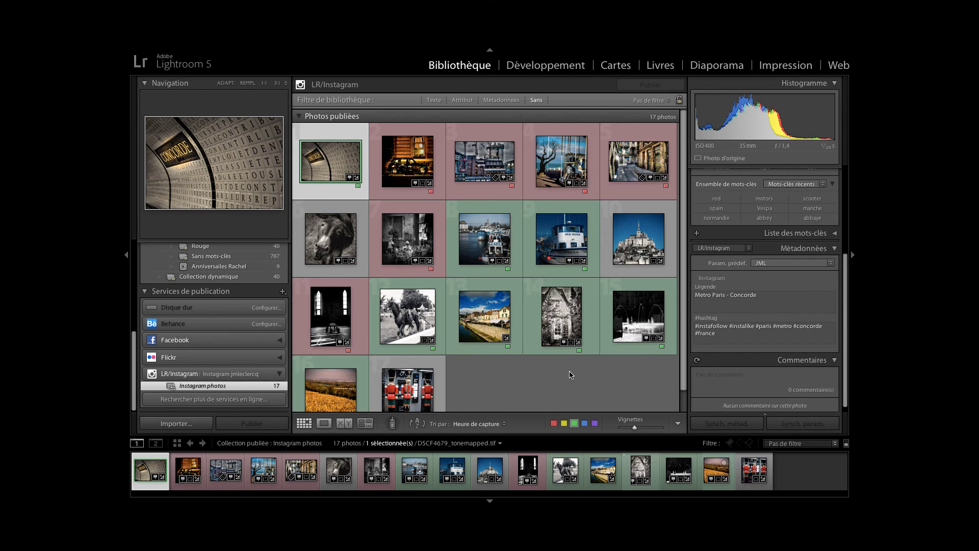
pyautogui.scroll(-1, 571, 374)
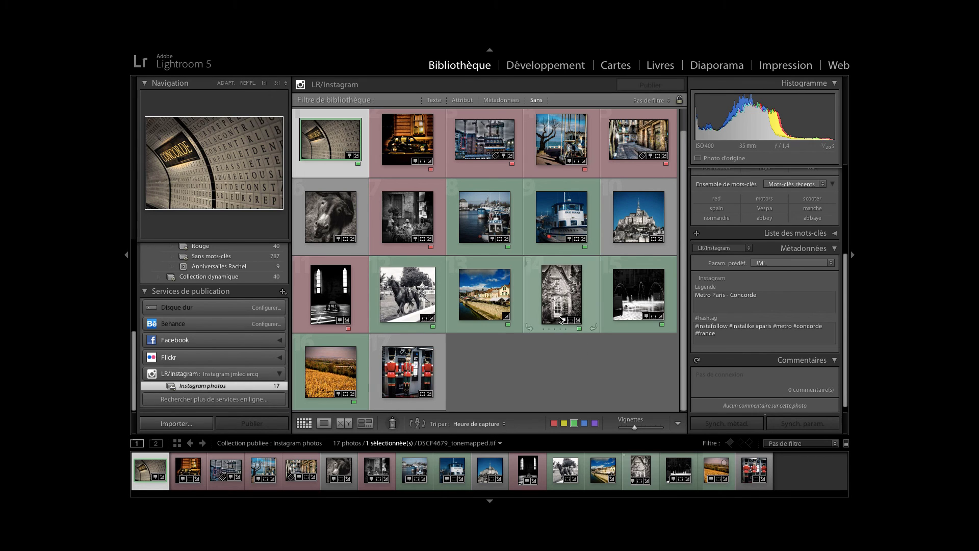
pyautogui.scroll(2, 561, 350)
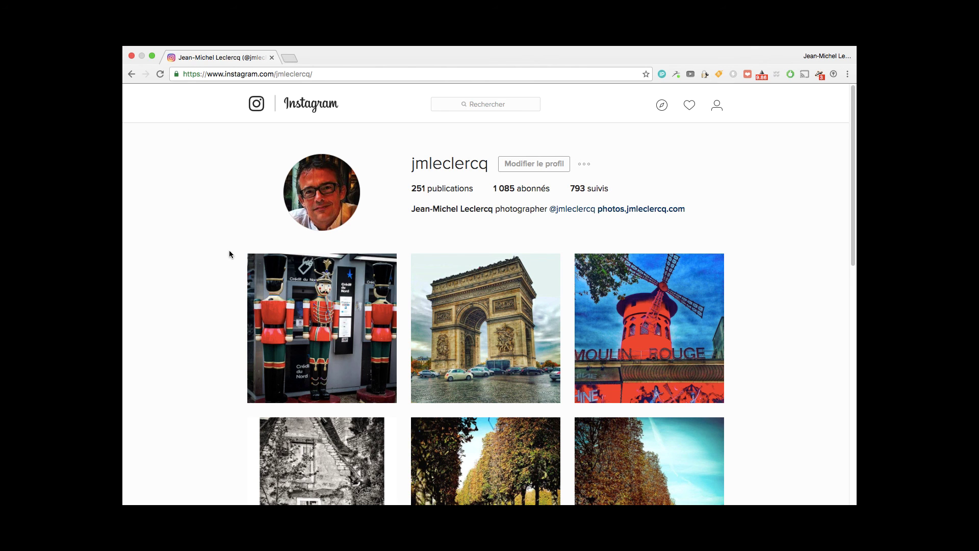
# Step: Refresh the Instagram profile page in the browser to update its photo grid
pyautogui.scroll(-2, 229, 252)
pyautogui.scroll(2, 227, 249)
pyautogui.click(160, 74)
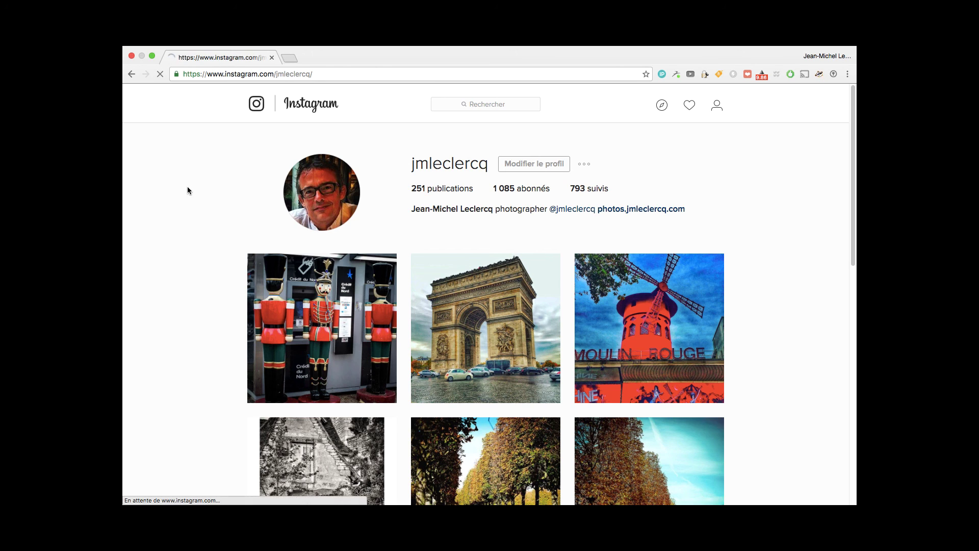